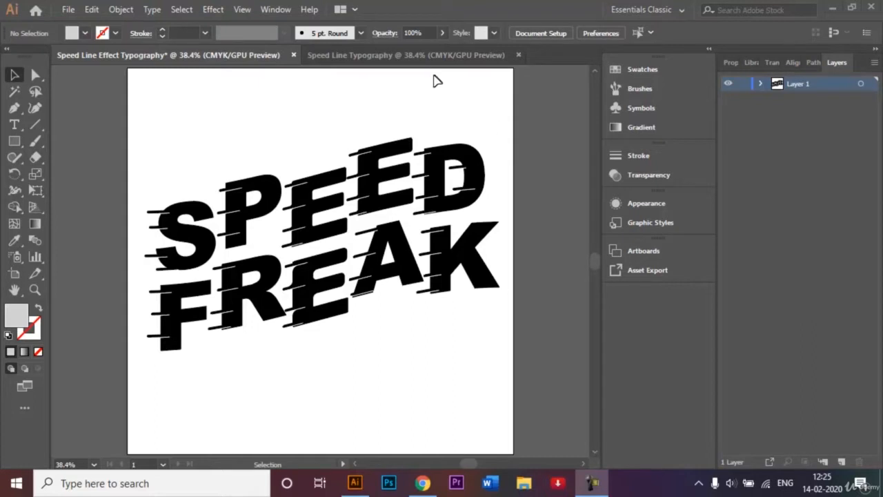
# Step: Add the text "SPEED FREAK" as point type in the upper middle of the blank Speed Line Typography artboard
pyautogui.click(412, 57)
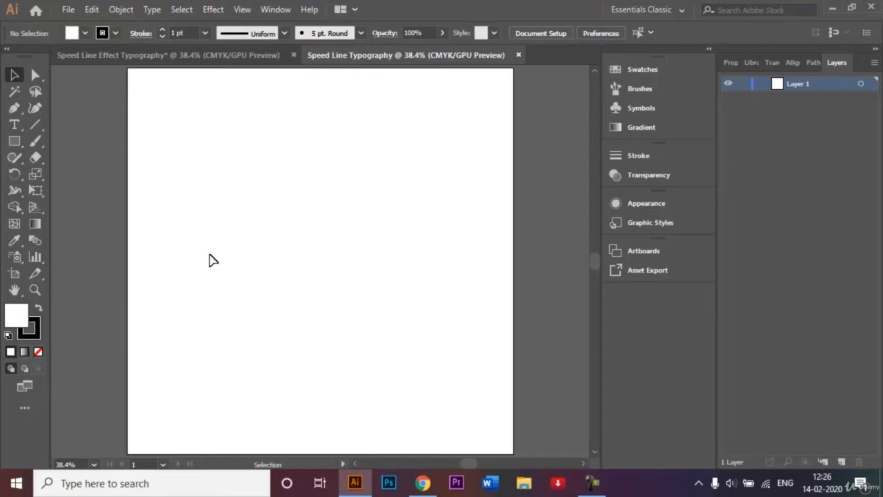
pyautogui.click(13, 130)
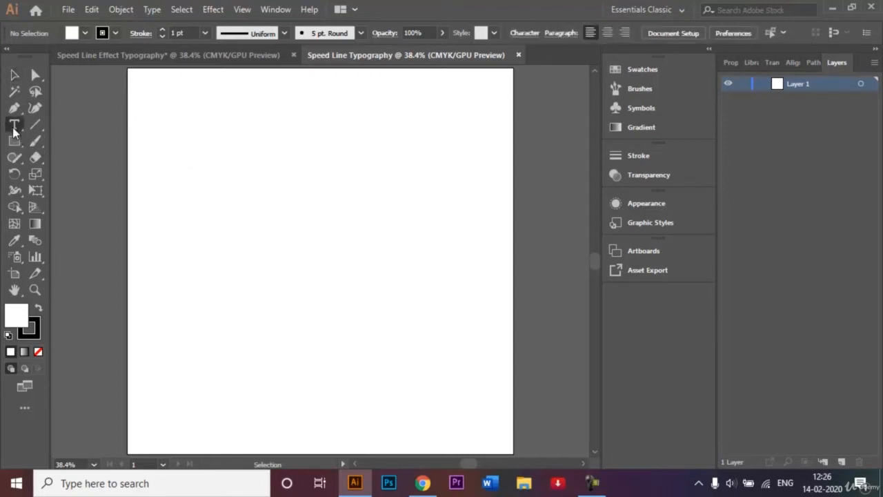
pyautogui.click(184, 56)
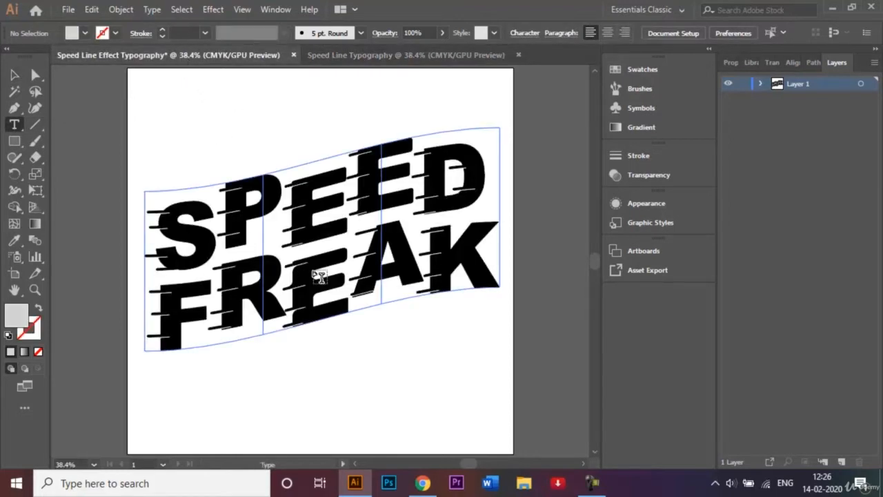
pyautogui.click(405, 59)
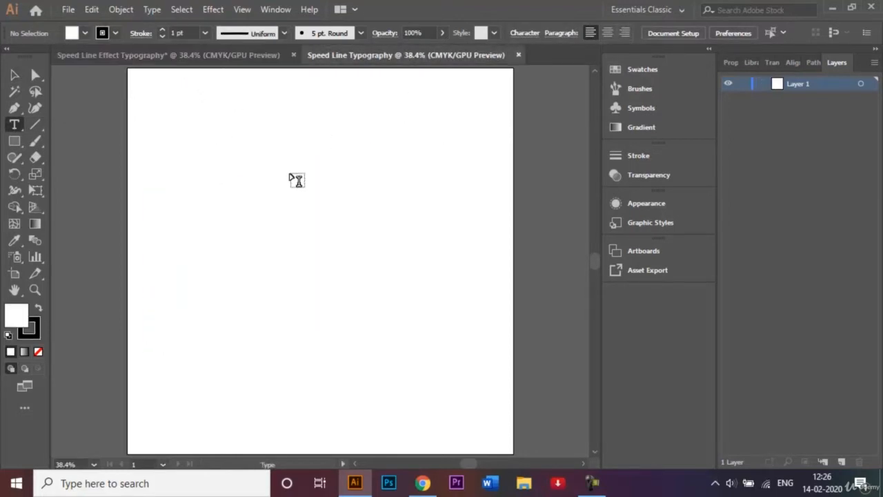
pyautogui.click(290, 172)
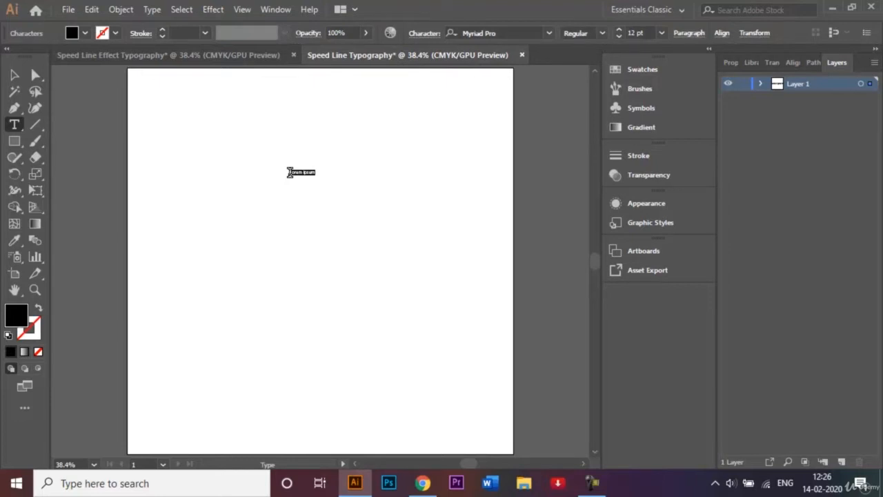
pyautogui.press('BackSpace')
pyautogui.write('SPEED FREAK')
# Step: Set the font of the SPEED FREAK text to Arial with the Black style
pyautogui.moveTo(315, 170); pyautogui.dragTo(278, 170)
pyautogui.click(545, 35)
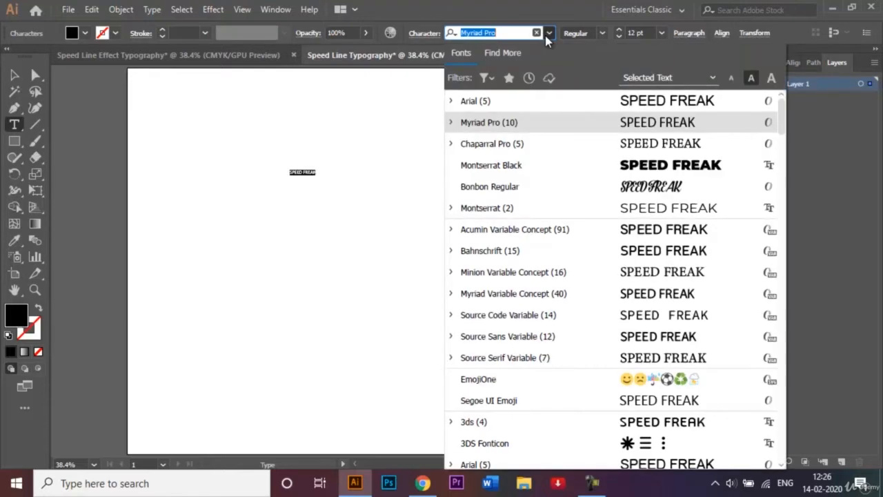
pyautogui.click(535, 100)
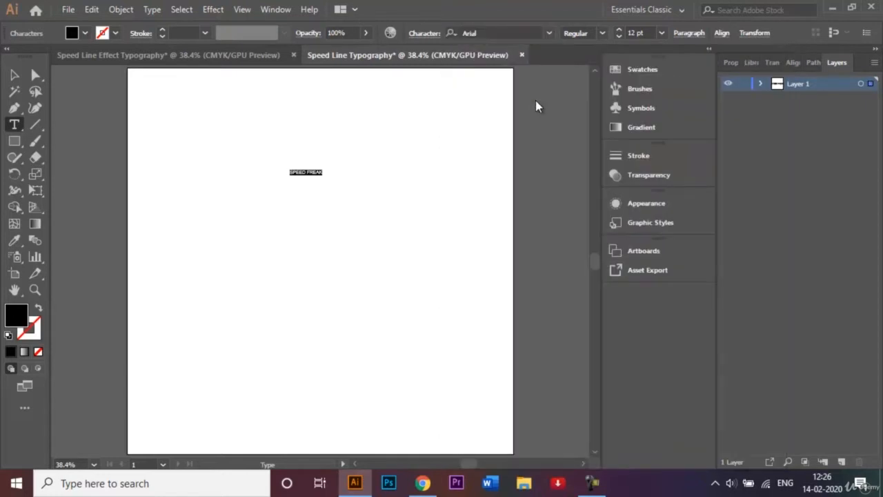
pyautogui.click(602, 33)
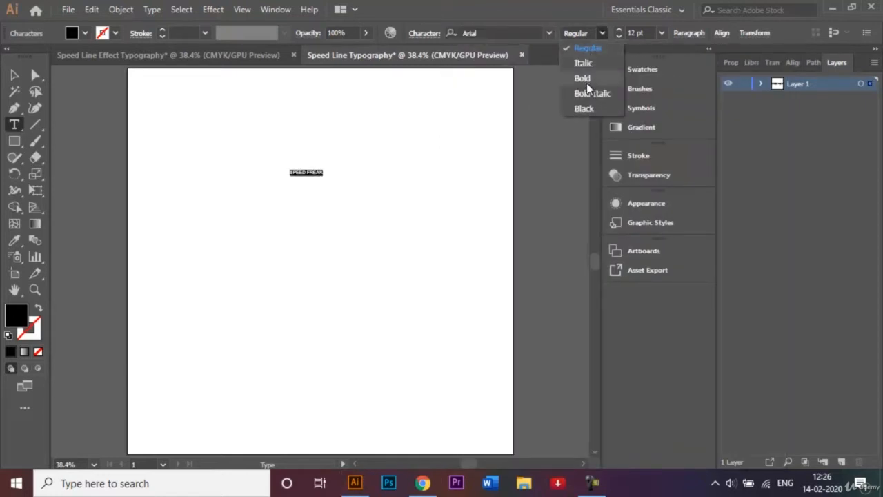
pyautogui.click(583, 109)
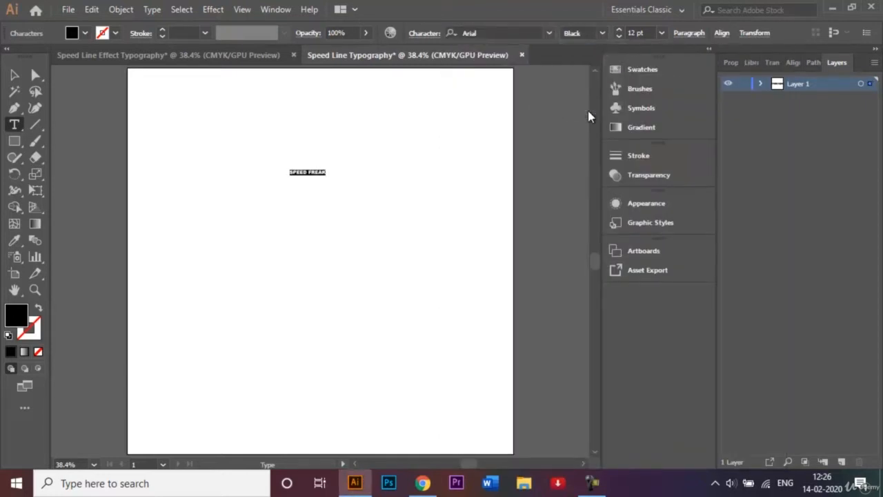
# Step: Set the SPEED FREAK text size to 200 pt and move it down and left, starting just outside the artboard's left edge
pyautogui.click(648, 32)
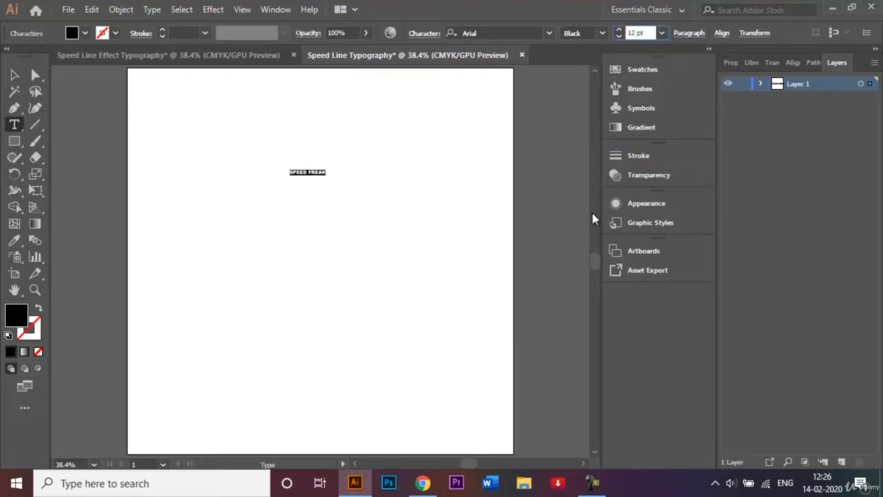
pyautogui.press('BackSpace')
pyautogui.press('BackSpace')
pyautogui.write('200')
pyautogui.press('Return')
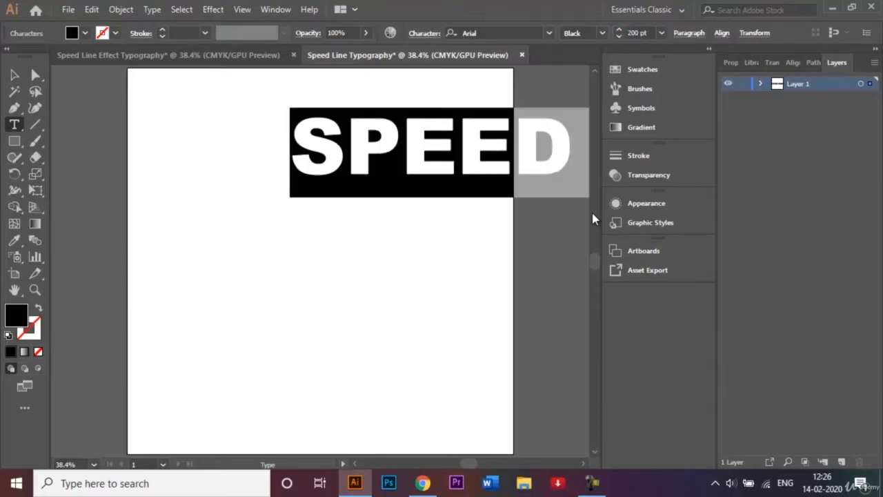
pyautogui.click(14, 75)
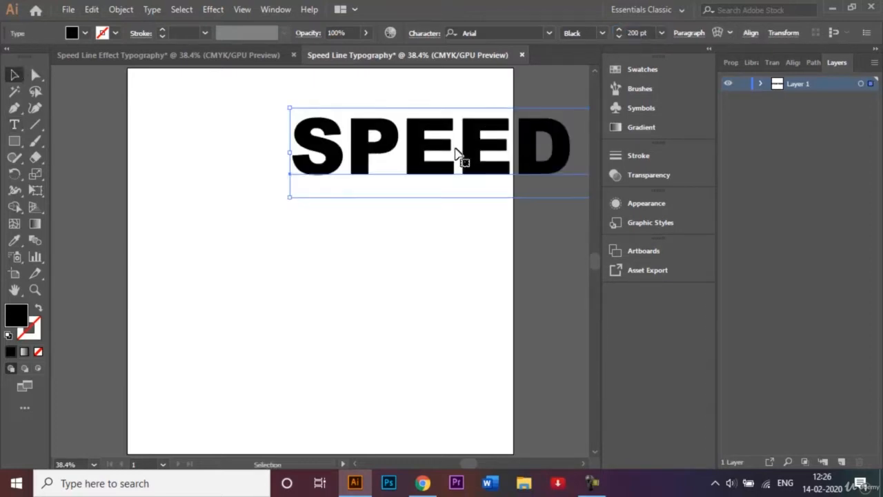
pyautogui.moveTo(435, 158); pyautogui.dragTo(237, 232)
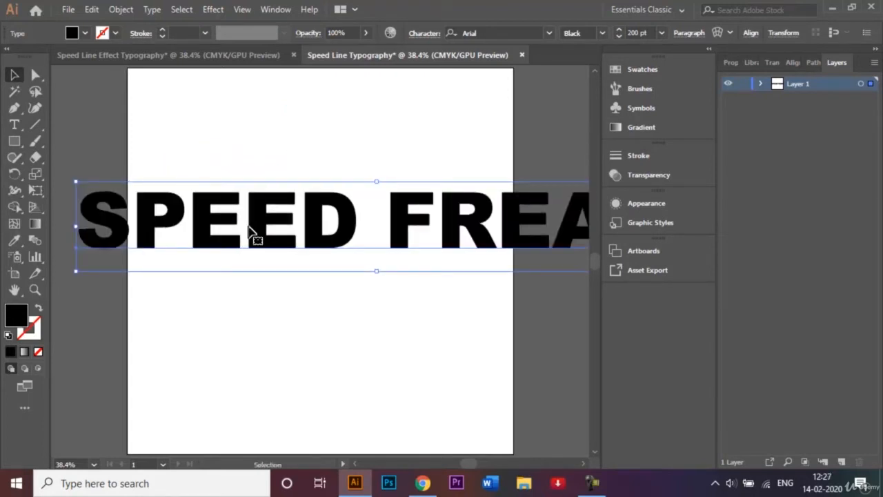
# Step: Convert the SPEED FREAK text to outlines and ungroup it into separate letters
pyautogui.rightClick(250, 230)
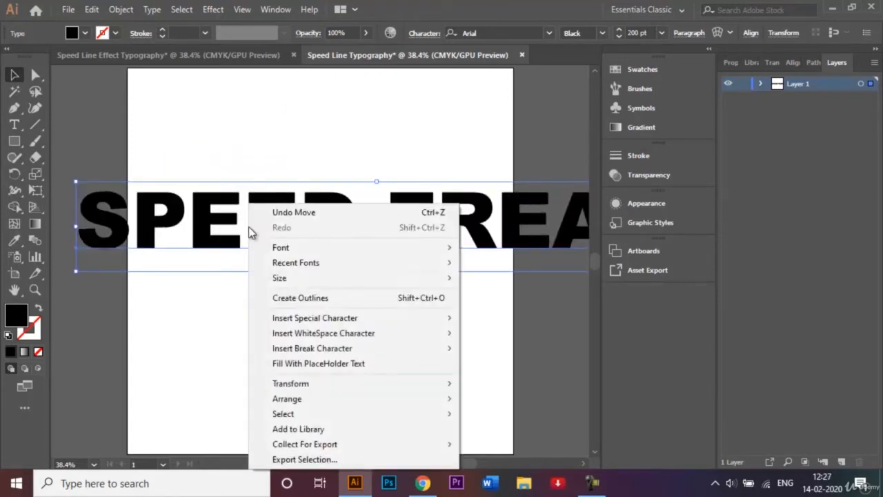
pyautogui.click(317, 301)
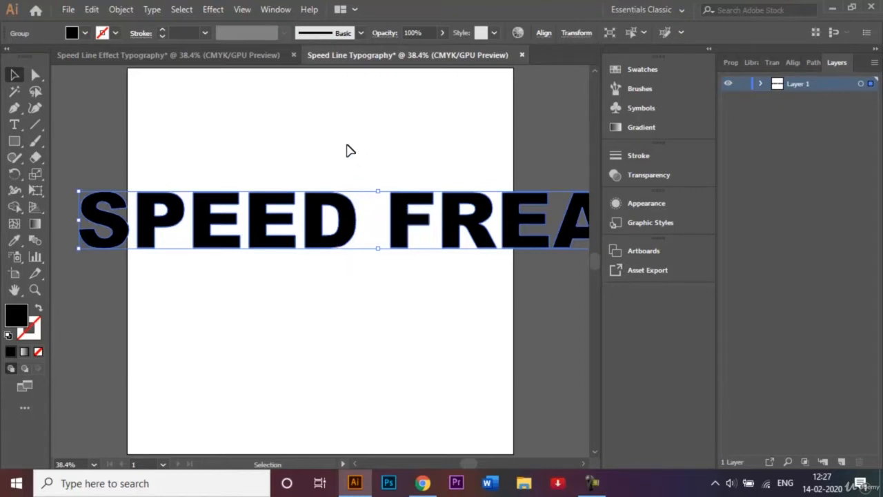
pyautogui.rightClick(331, 246)
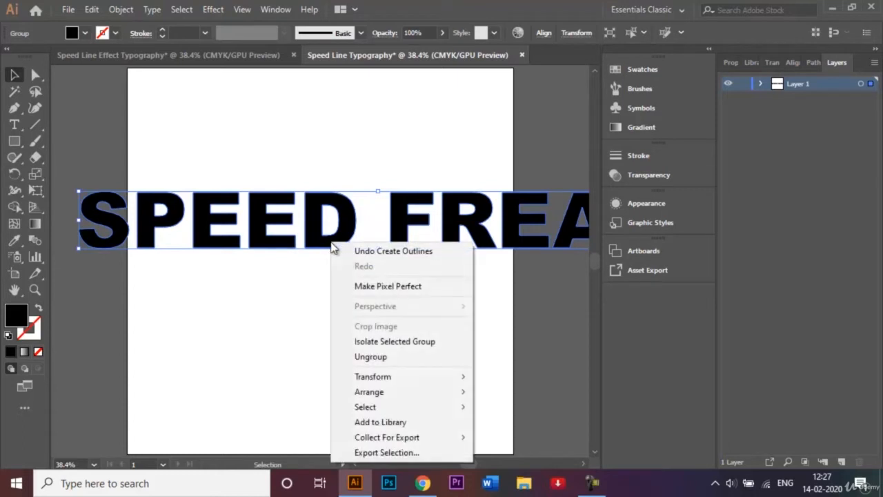
pyautogui.click(387, 356)
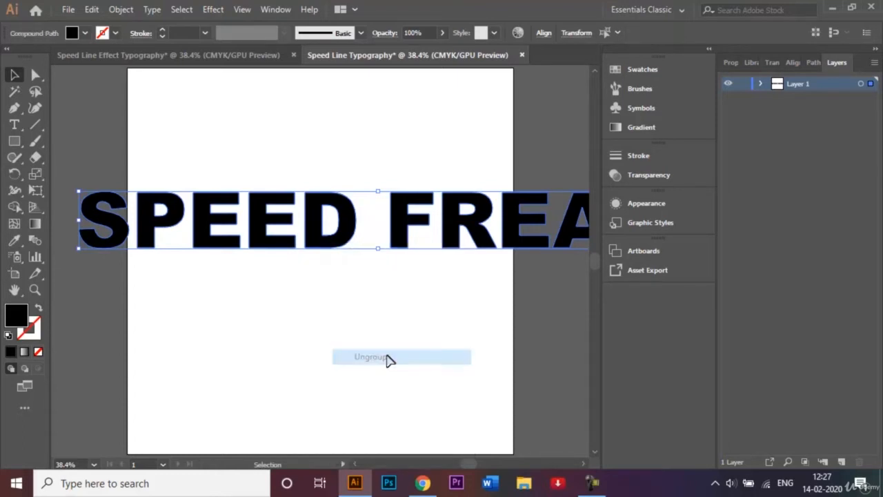
pyautogui.click(347, 335)
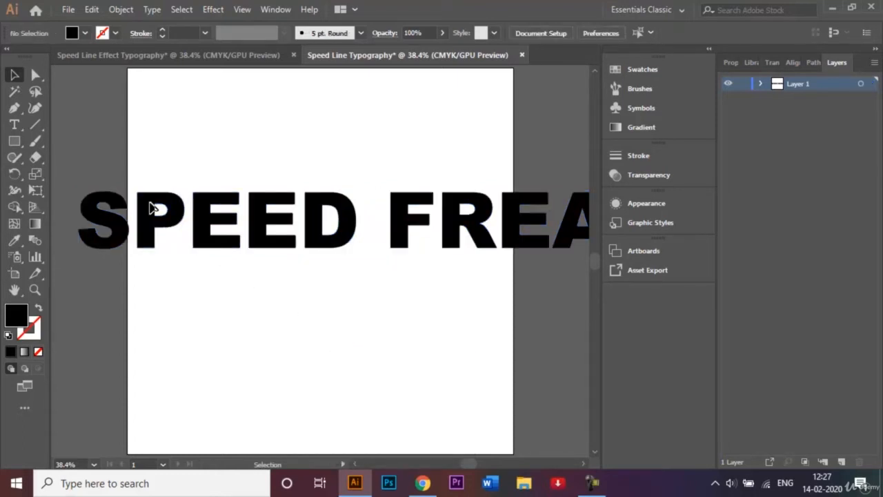
# Step: Move the five letters of SPEED together to the upper centre of the artboard
pyautogui.moveTo(60, 168); pyautogui.dragTo(413, 176)
pyautogui.moveTo(362, 153); pyautogui.dragTo(338, 161)
pyautogui.click(511, 185)
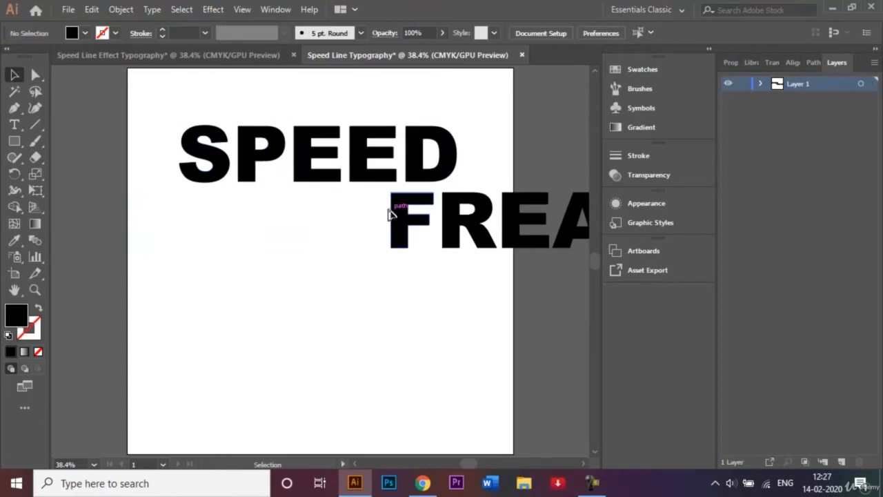
# Step: Move the letters of FREAK together onto the artboard, centred directly beneath SPEED
pyautogui.hscroll(5, 502, 269)
pyautogui.click(400, 247)
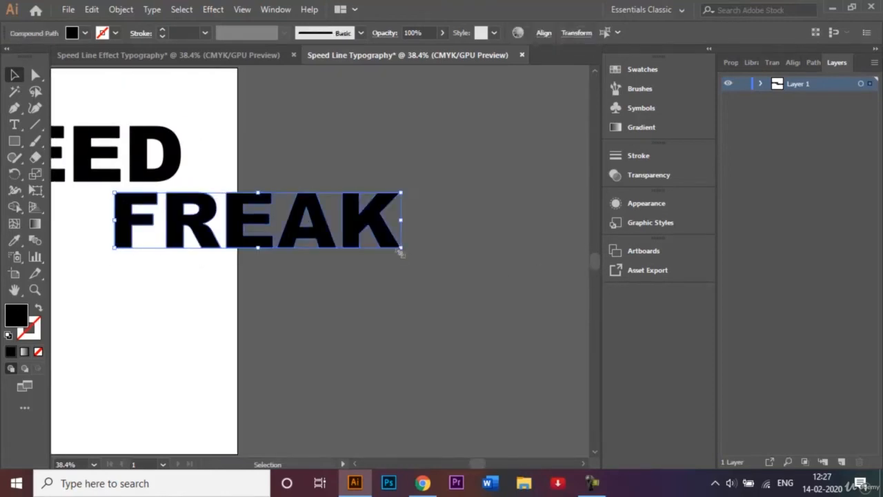
pyautogui.hscroll(-5, 400, 254)
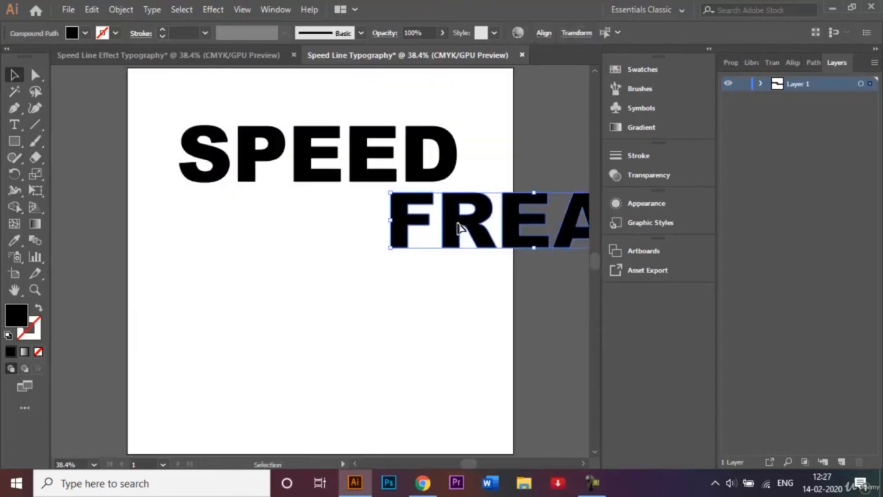
pyautogui.moveTo(459, 229); pyautogui.dragTo(245, 246)
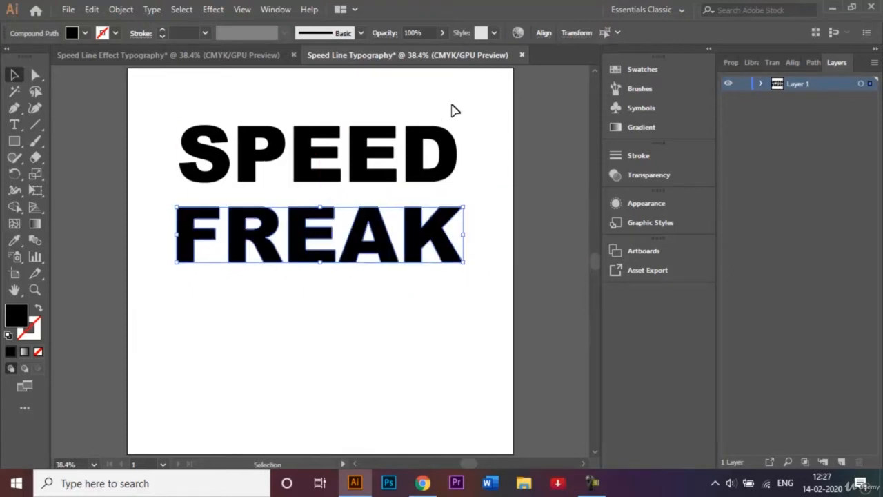
pyautogui.click(417, 94)
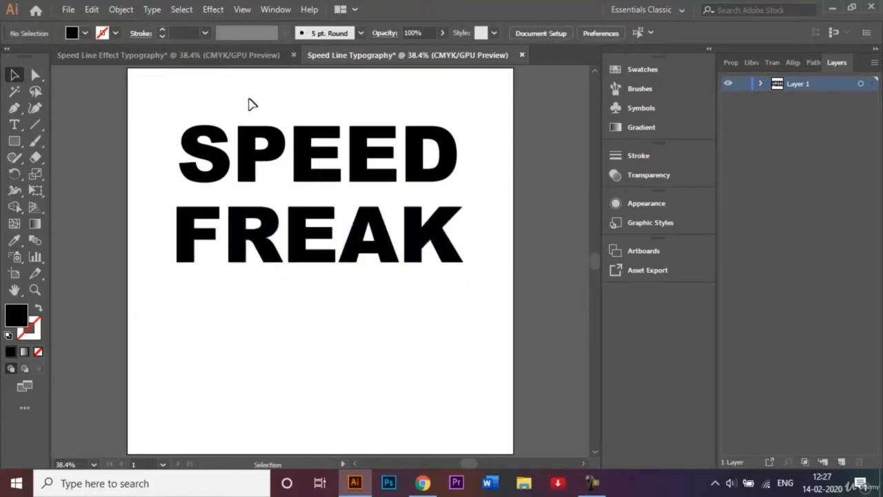
# Step: Raise the P and second E of SPEED and the R and A of FREAK together by seven large nudges
pyautogui.click(253, 136)
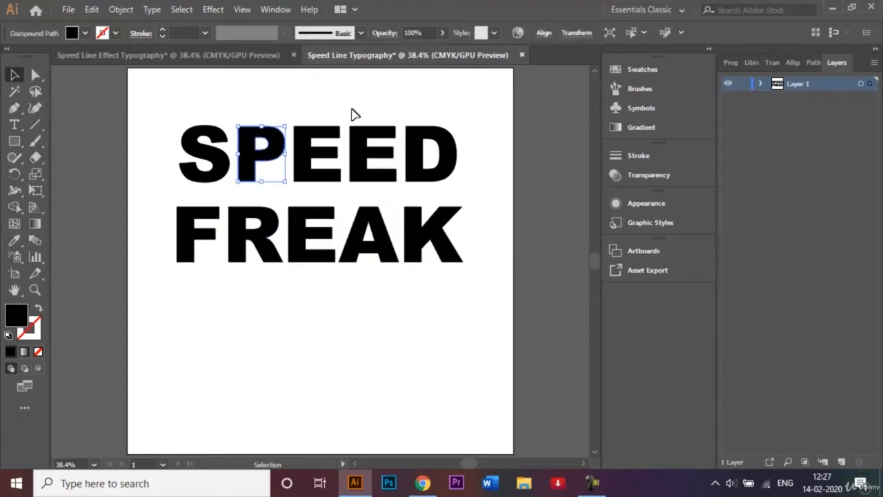
pyautogui.keyDown('shift'); pyautogui.click(365, 138); pyautogui.keyUp('shift')
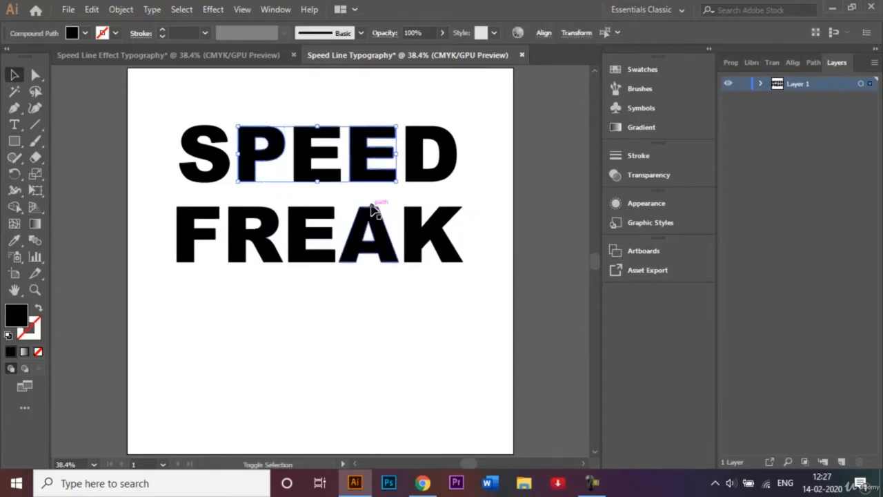
pyautogui.keyDown('shift'); pyautogui.click(250, 221); pyautogui.keyUp('shift')
pyautogui.keyDown('shift'); pyautogui.click(360, 234); pyautogui.keyUp('shift')
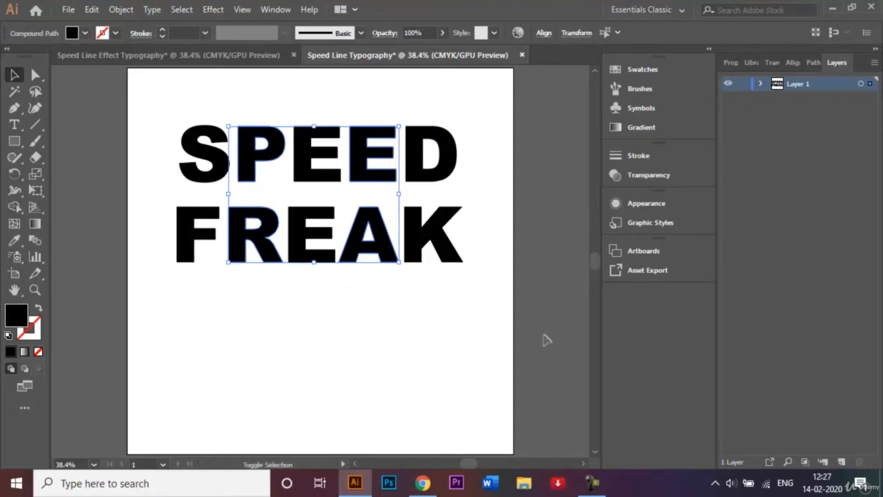
pyautogui.hotkey('shift', 'Up')
pyautogui.hotkey('shift', 'Up')
pyautogui.hotkey('shift', 'Up')
pyautogui.hotkey('shift', 'Up')
pyautogui.hotkey('shift', 'Up')
pyautogui.hotkey('shift', 'Up')
pyautogui.hotkey('shift', 'Up')
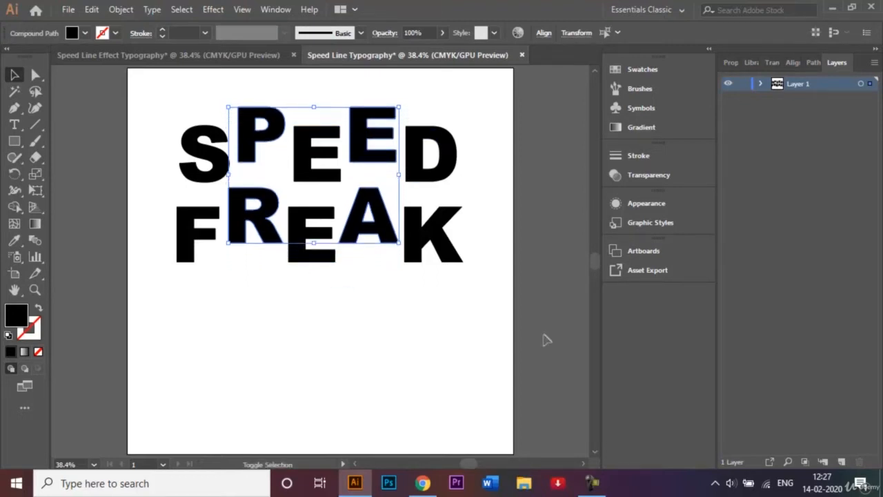
pyautogui.click(412, 352)
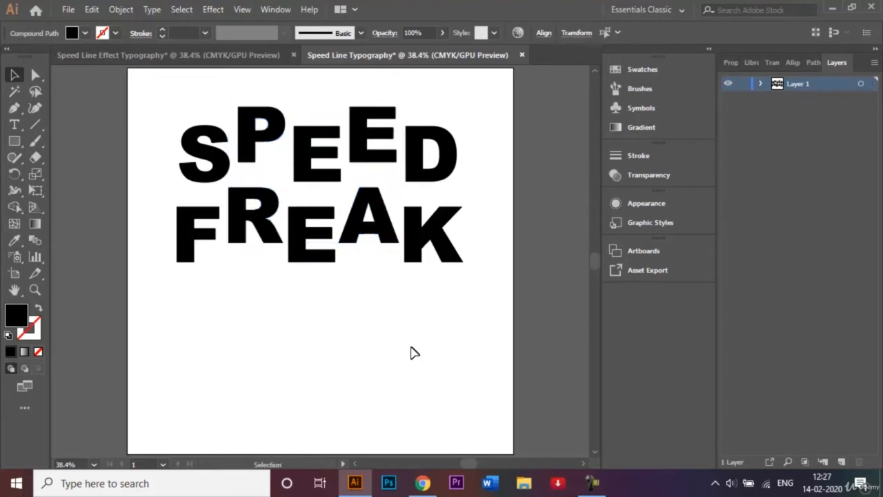
# Step: Lower S, the first E and D of SPEED and F, E and K of FREAK by four large nudges, and compare with the finished artwork
pyautogui.click(202, 237)
pyautogui.keyDown('shift'); pyautogui.click(205, 153); pyautogui.keyUp('shift')
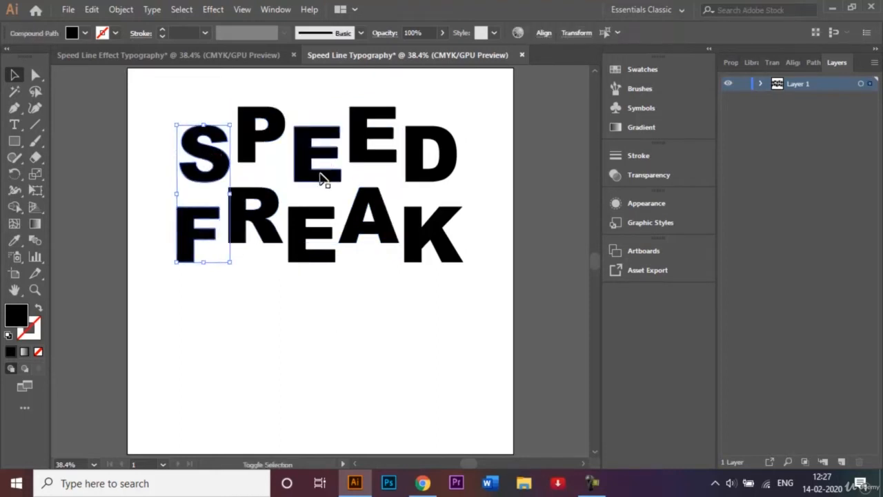
pyautogui.keyDown('shift'); pyautogui.click(321, 178); pyautogui.keyUp('shift')
pyautogui.keyDown('shift'); pyautogui.click(407, 258); pyautogui.keyUp('shift')
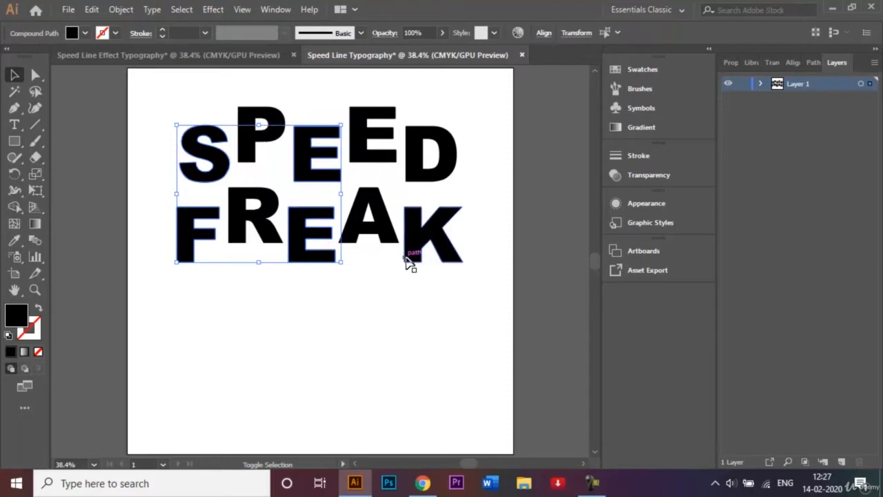
pyautogui.keyDown('shift'); pyautogui.click(445, 178); pyautogui.keyUp('shift')
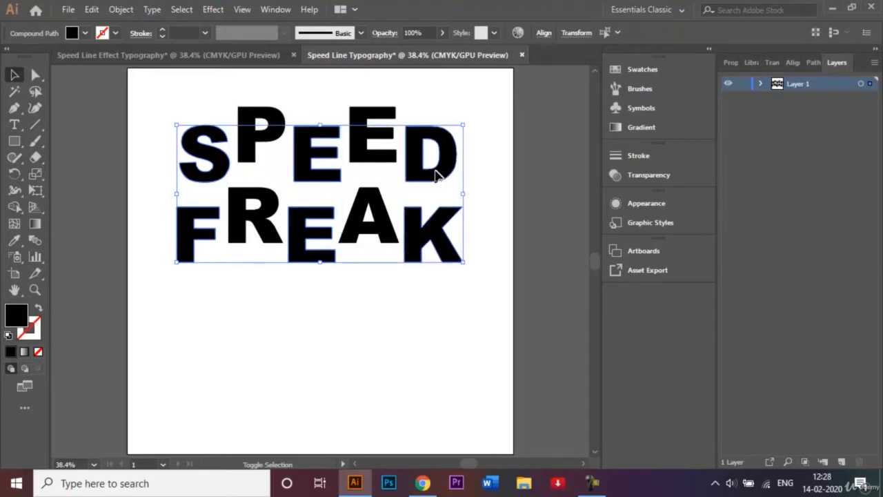
pyautogui.hotkey('shift', 'Down')
pyautogui.hotkey('shift', 'Down')
pyautogui.hotkey('shift', 'Down')
pyautogui.hotkey('shift', 'Down')
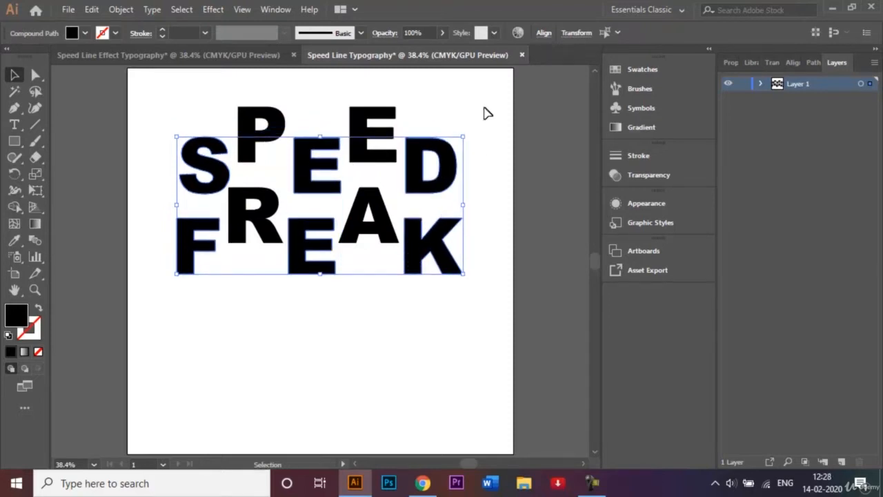
pyautogui.click(465, 113)
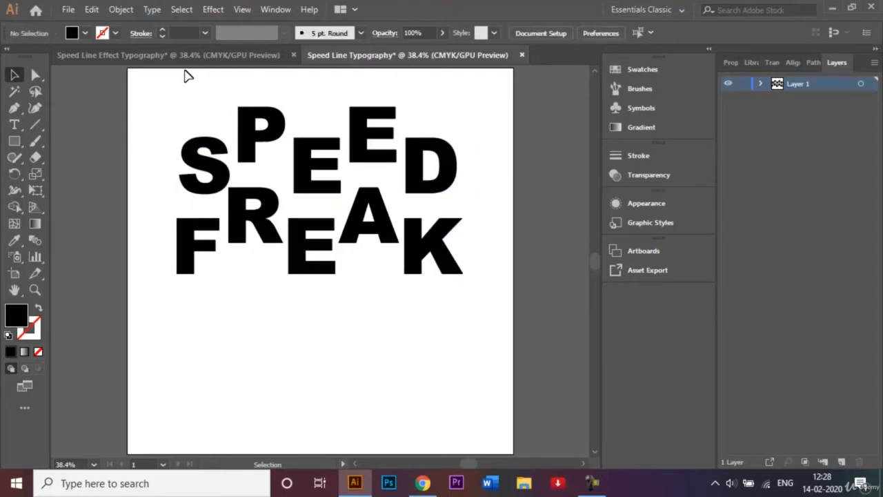
pyautogui.click(169, 56)
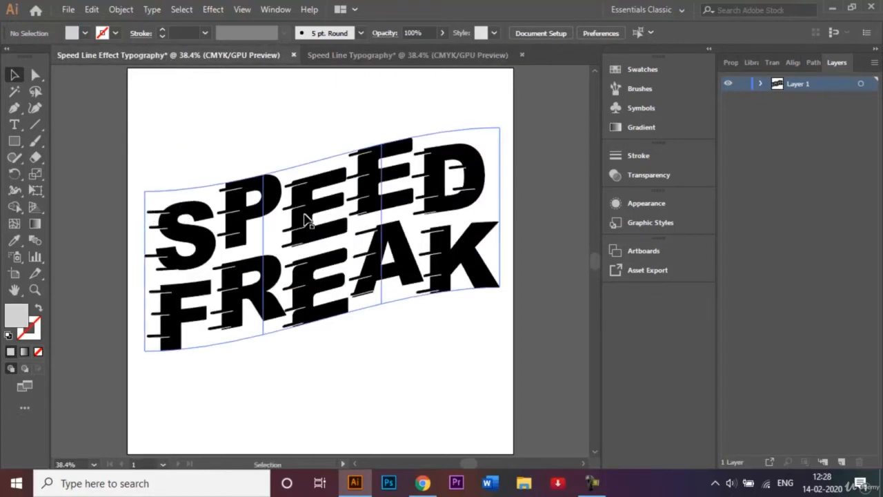
pyautogui.click(384, 55)
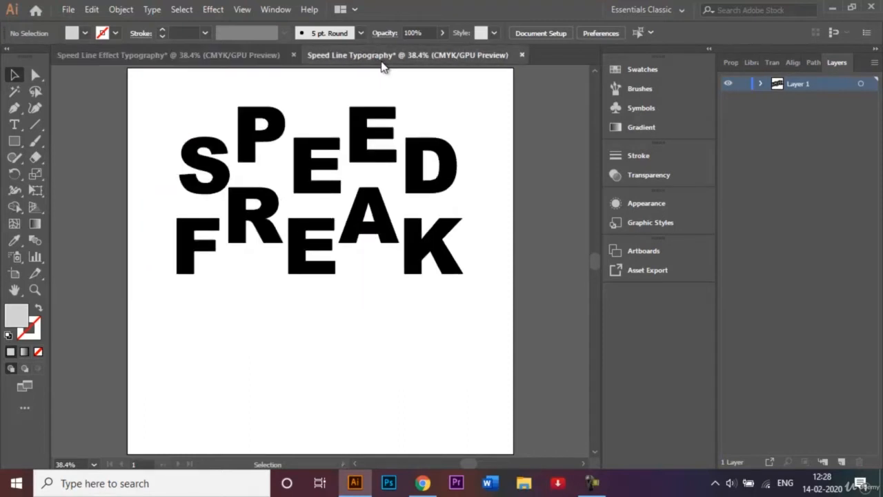
# Step: Create a 50 px by 5 px black rectangle in the empty area below FREAK
pyautogui.click(14, 140)
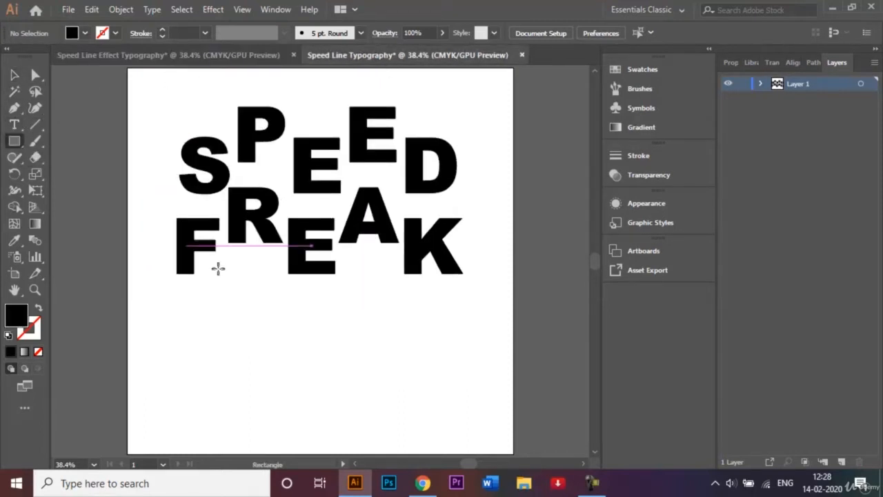
pyautogui.click(279, 337)
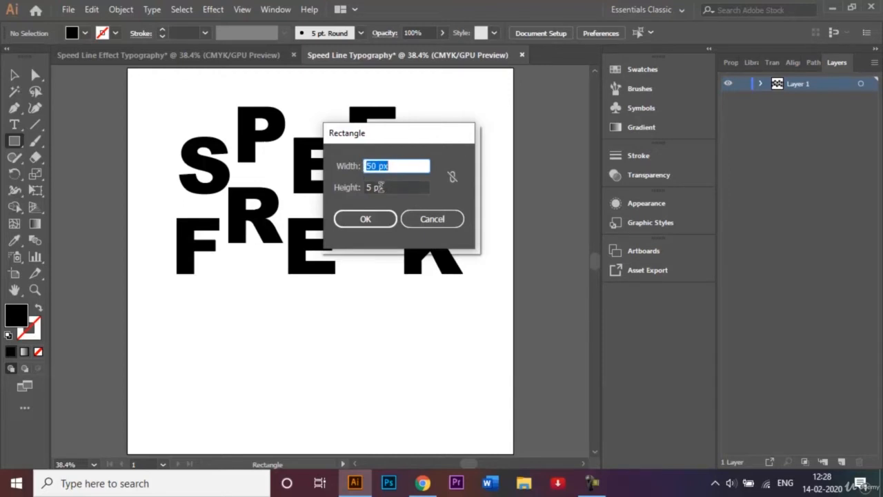
pyautogui.click(366, 219)
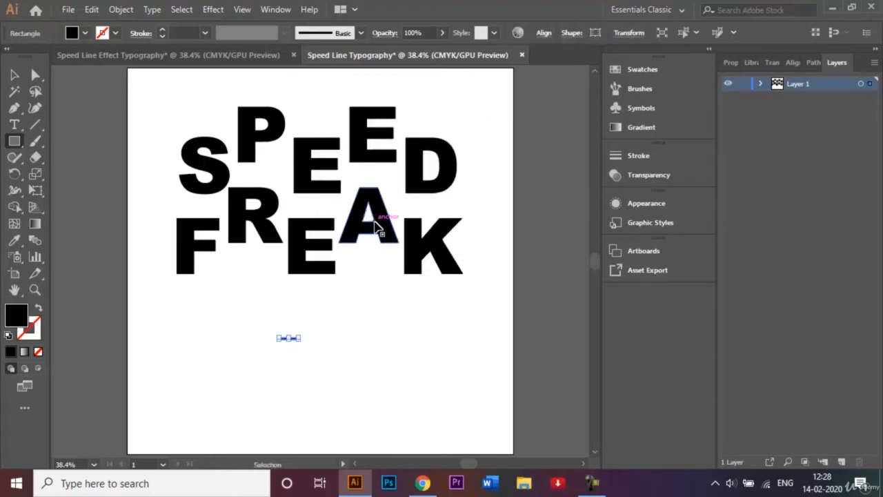
# Step: Round the corners of the small rectangle fully, to 2.5 px, to make a pill-shaped speed line
pyautogui.hotkey('ctrl', '+')
pyautogui.hotkey('ctrl', '+')
pyautogui.hotkey('ctrl', '+')
pyautogui.hotkey('ctrl', '+')
pyautogui.hotkey('ctrl', '+')
pyautogui.hotkey('ctrl', '+')
pyautogui.hotkey('ctrl', '+')
pyautogui.hotkey('ctrl', '+')
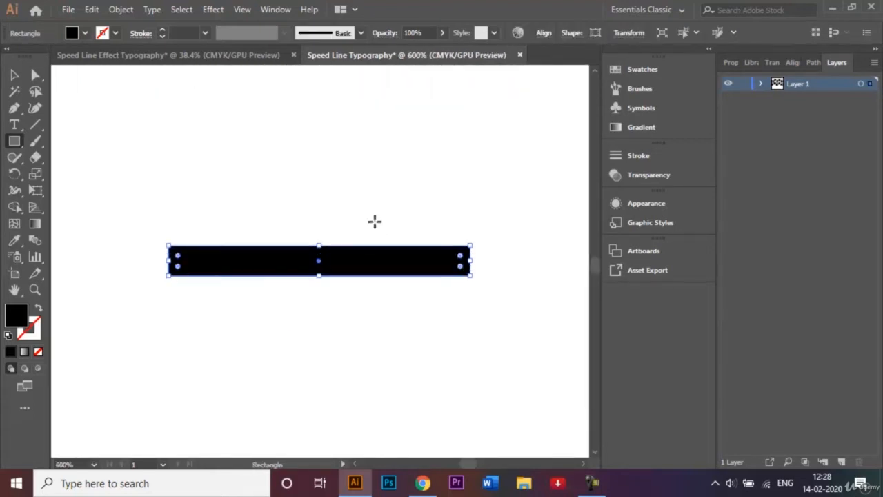
pyautogui.click(37, 75)
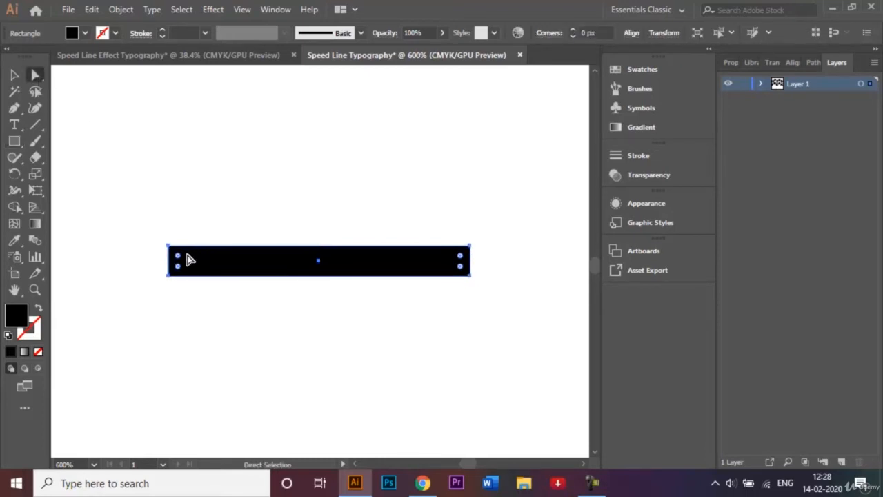
pyautogui.moveTo(178, 260); pyautogui.dragTo(209, 262)
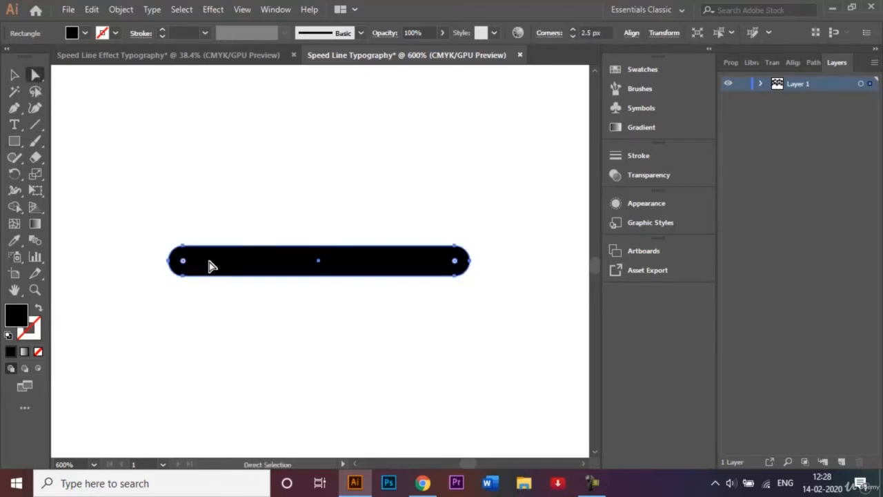
pyautogui.click(230, 233)
pyautogui.hotkey('ctrl', '0')
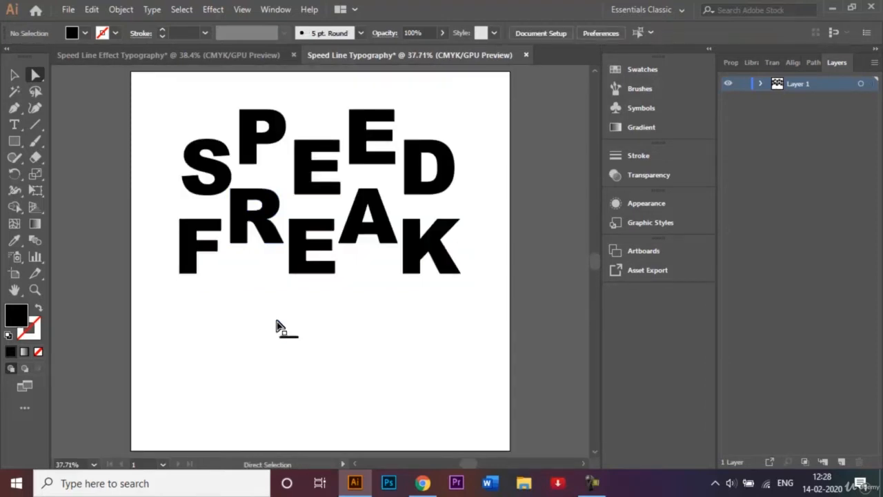
# Step: Move the speed line to the upper left edge of the S and copy it down that edge to make four staggered lines
pyautogui.click(14, 74)
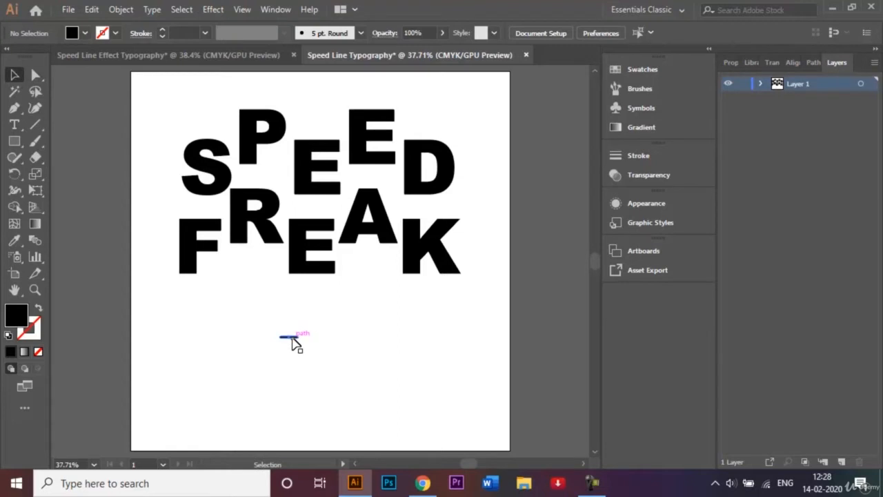
pyautogui.moveTo(292, 343); pyautogui.dragTo(194, 148)
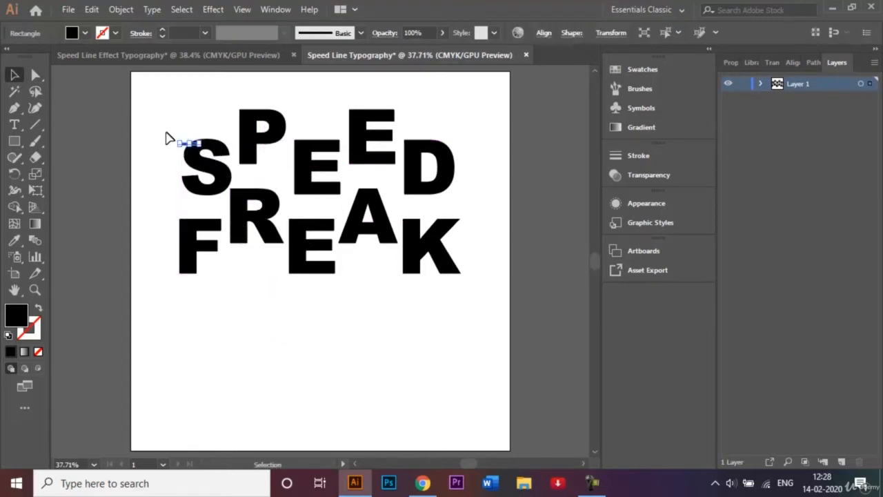
pyautogui.hotkey('ctrl', '=')
pyautogui.hotkey('ctrl', '=')
pyautogui.hotkey('ctrl', '=')
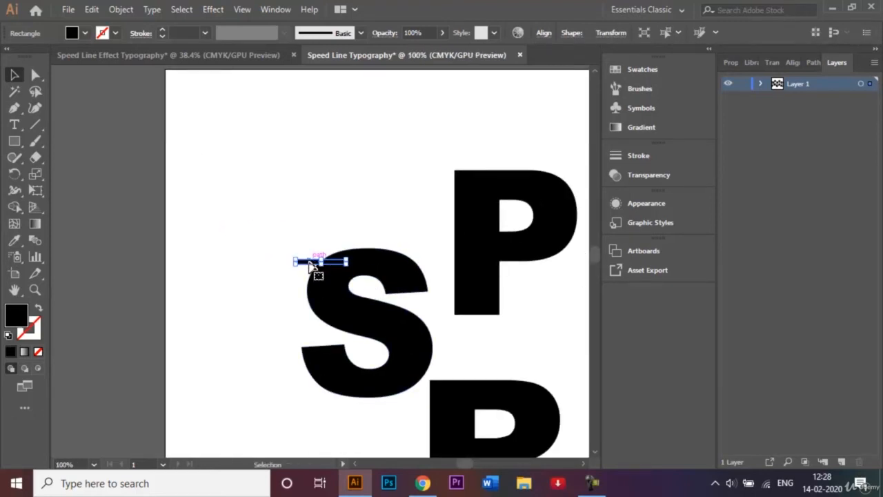
pyautogui.moveTo(310, 266); pyautogui.dragTo(294, 369)
pyautogui.click(255, 339)
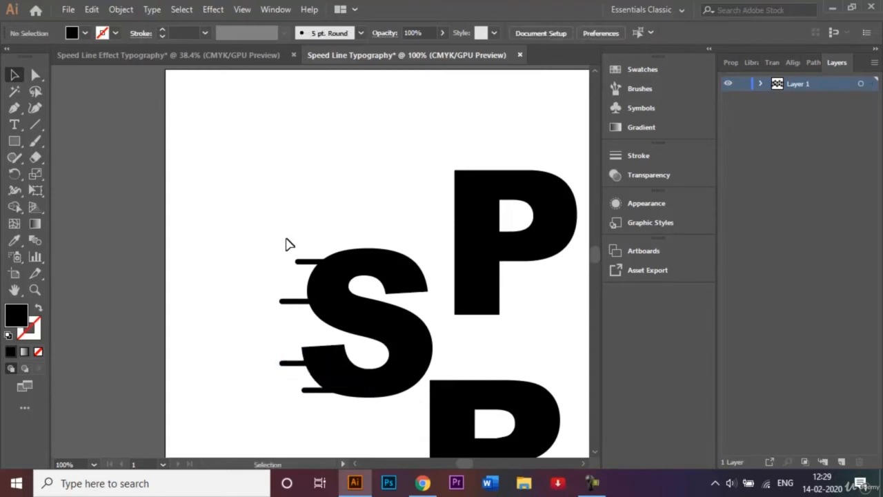
# Step: Copy a speed line from the S to the P and duplicate it into two upper and two lower lines on its left edge
pyautogui.moveTo(312, 393); pyautogui.dragTo(433, 186)
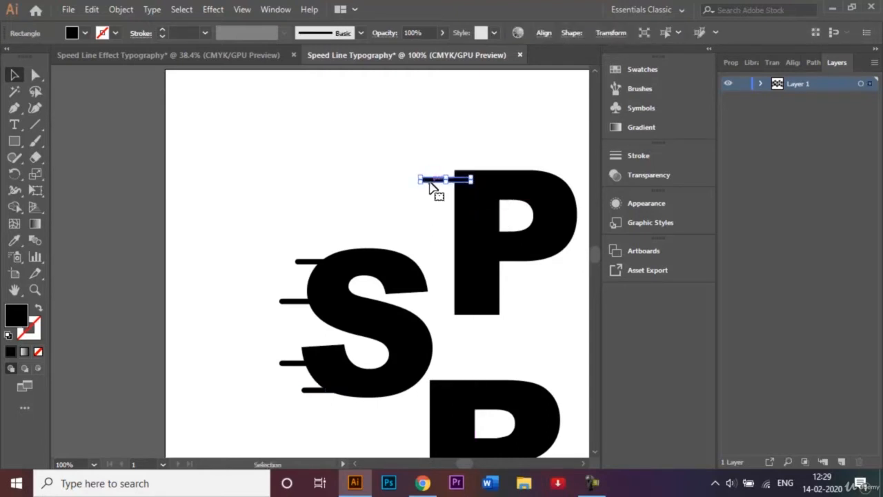
pyautogui.click(242, 10)
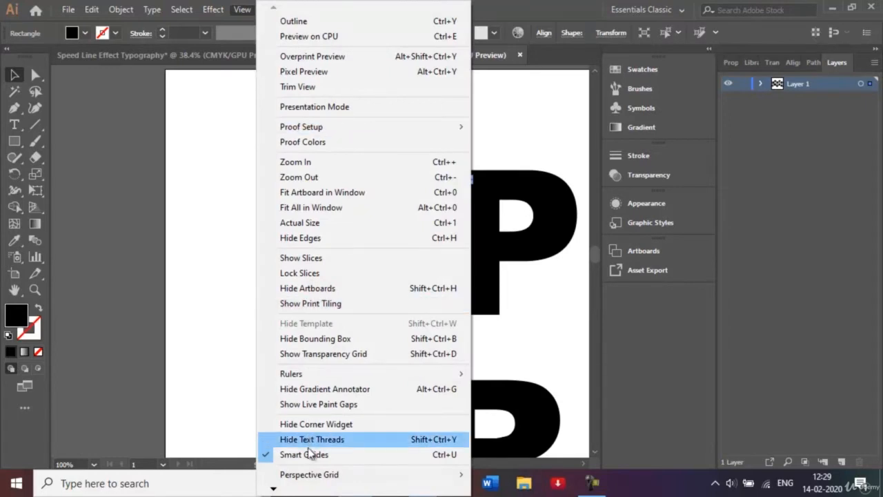
pyautogui.click(220, 239)
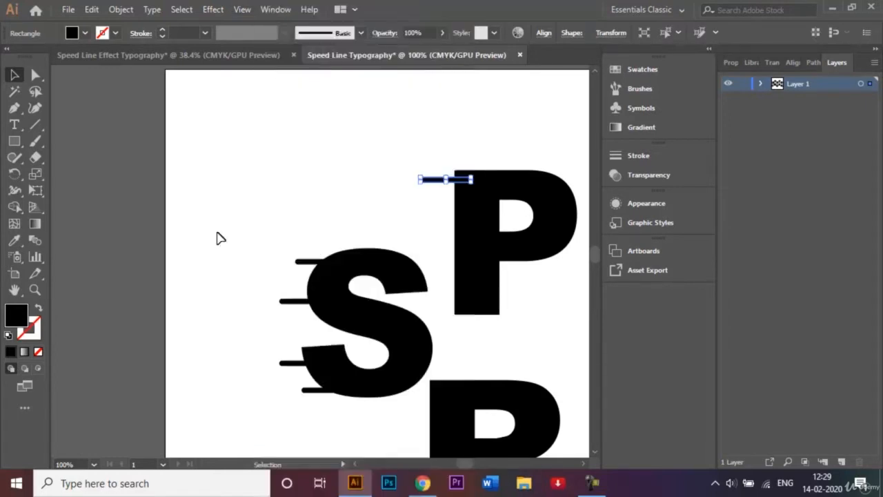
pyautogui.click(216, 237)
pyautogui.click(443, 184)
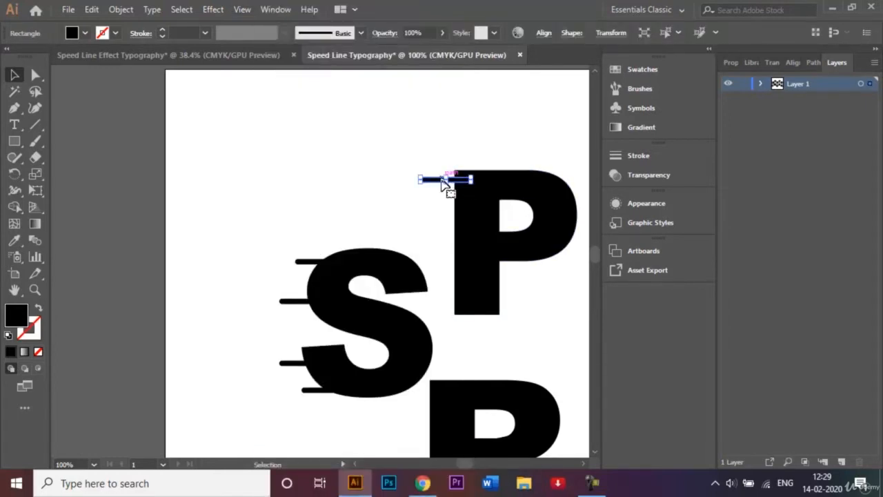
pyautogui.moveTo(443, 182); pyautogui.dragTo(449, 317)
pyautogui.click(475, 343)
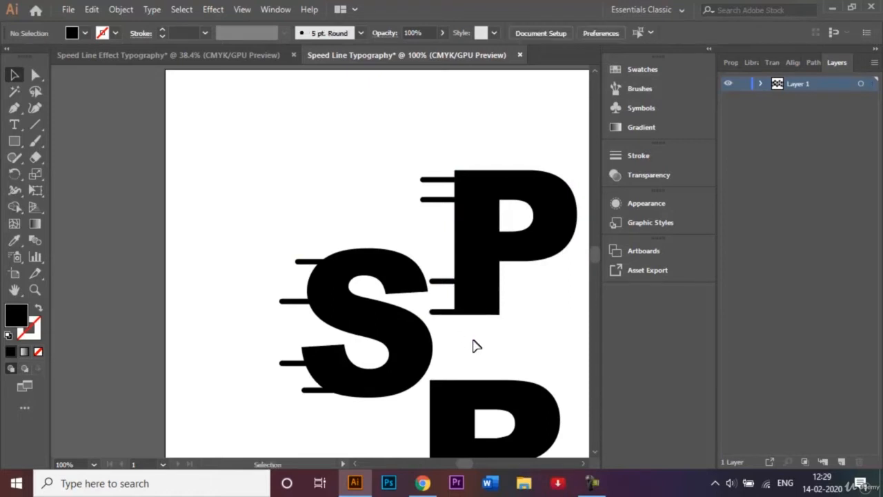
# Step: Copy the P's four speed lines together onto the left edges of the F and E of FREAK
pyautogui.hotkey('ctrl', '-')
pyautogui.hotkey('ctrl', '-')
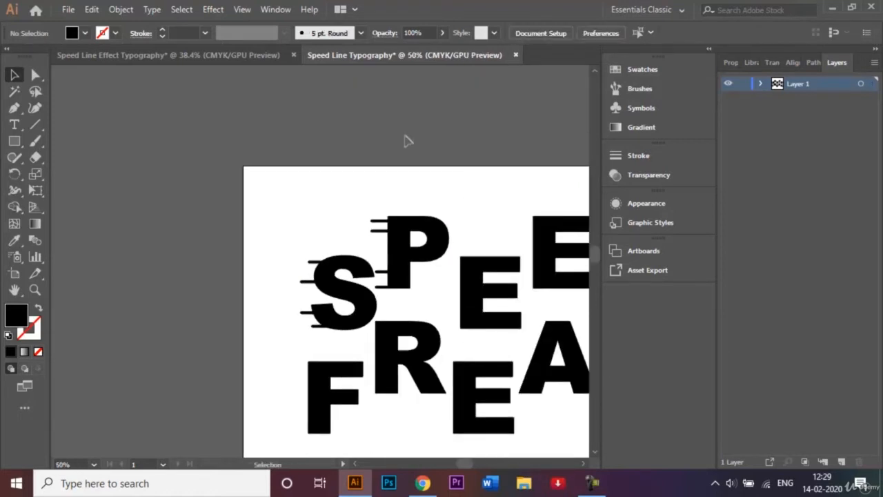
pyautogui.moveTo(377, 206); pyautogui.dragTo(445, 422)
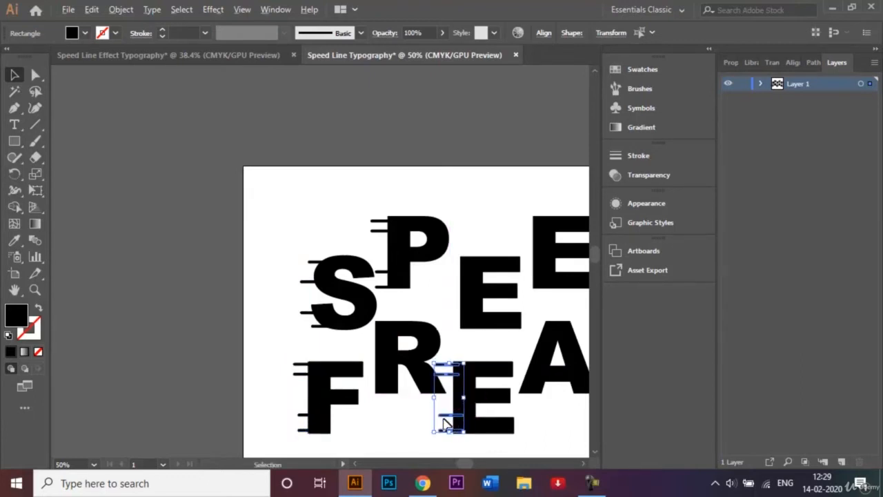
pyautogui.keyDown('shift'); pyautogui.click(378, 374); pyautogui.keyUp('shift')
pyautogui.click(421, 435)
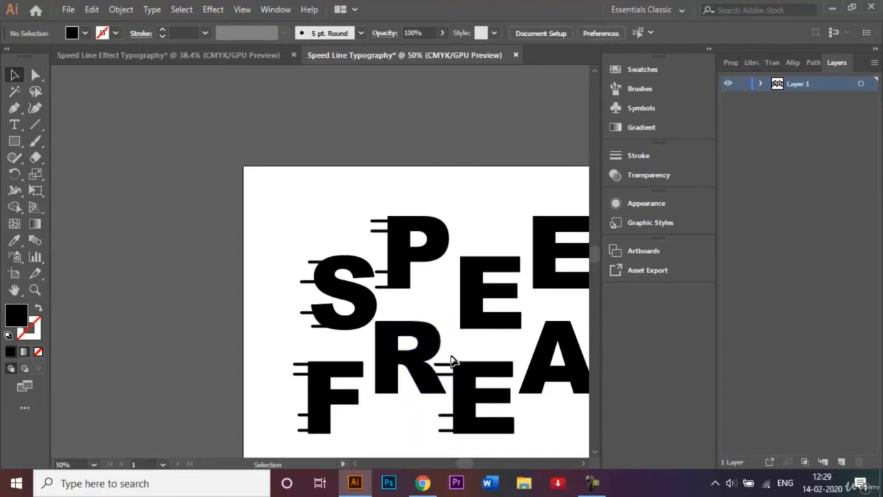
pyautogui.moveTo(445, 352); pyautogui.dragTo(455, 443)
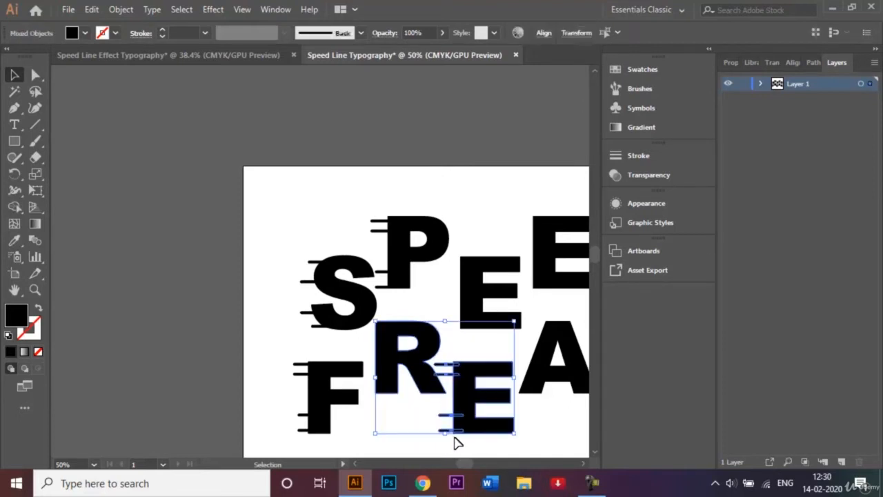
pyautogui.click(412, 442)
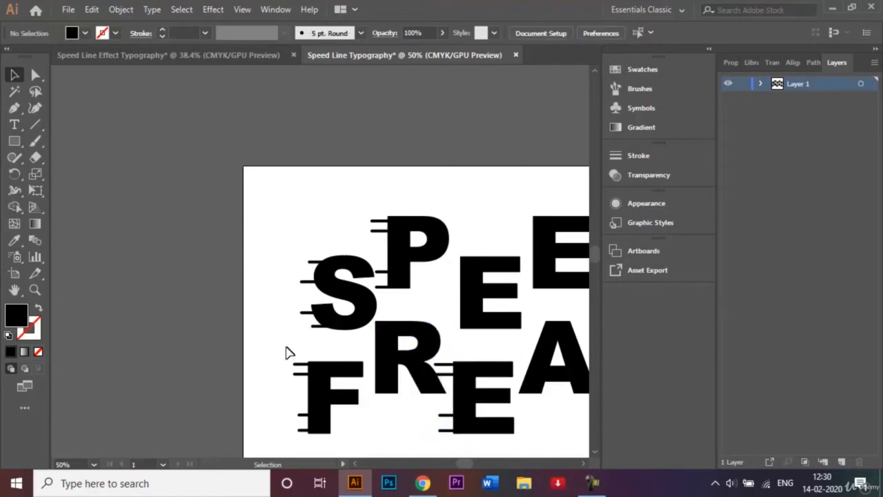
# Step: Copy the set of four speed lines onto the R, A and K of FREAK and both Es and the D of SPEED
pyautogui.moveTo(287, 347); pyautogui.dragTo(372, 381)
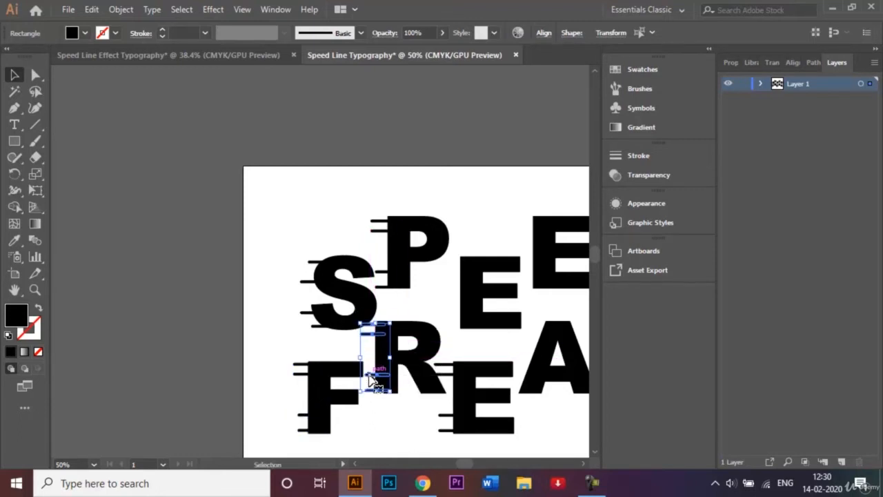
pyautogui.click(584, 464)
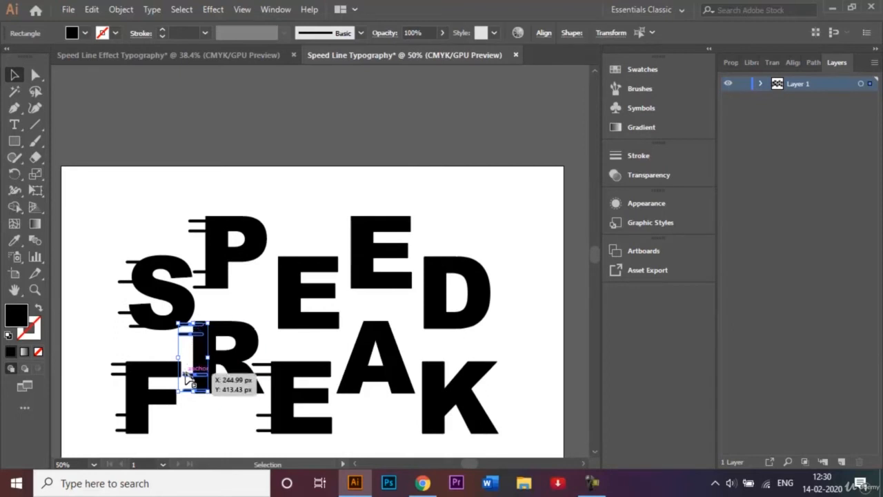
pyautogui.moveTo(186, 374); pyautogui.dragTo(345, 376)
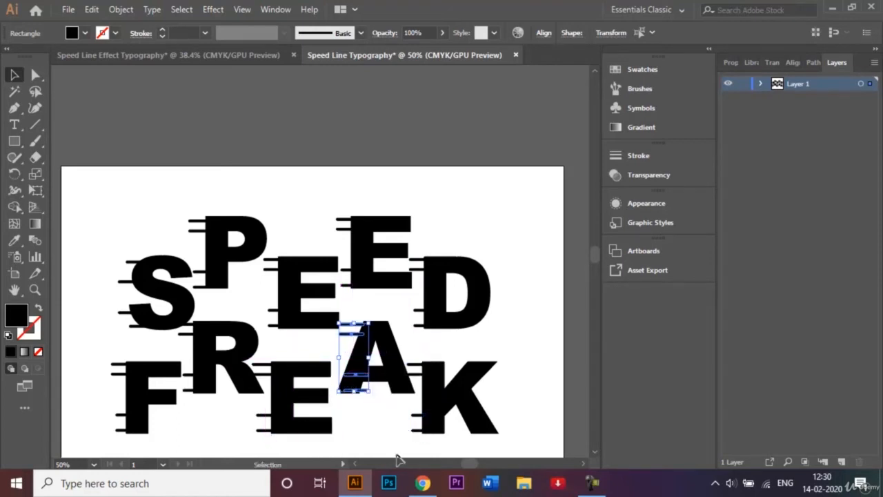
# Step: Shift the A's two upper speed lines right and shorten them so they stick out less from its slanted left side
pyautogui.click(397, 455)
pyautogui.hotkey('ctrl', '=')
pyautogui.hotkey('ctrl', '=')
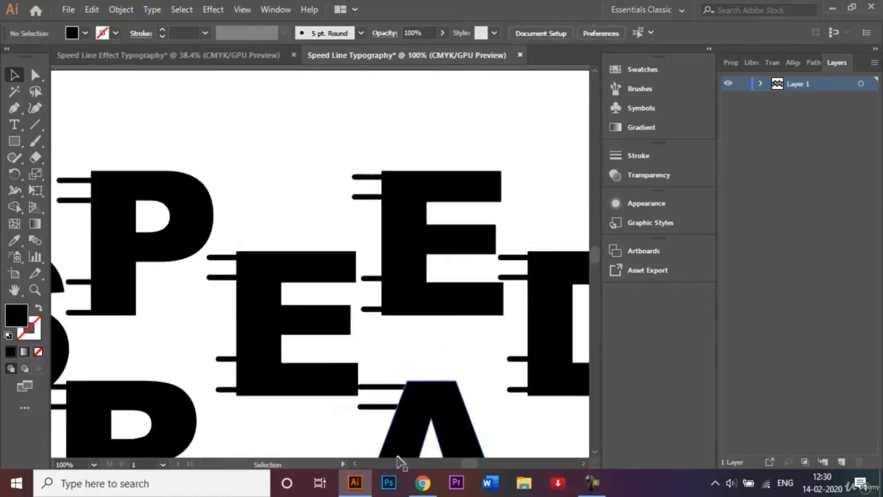
pyautogui.scroll(-5, 596, 453)
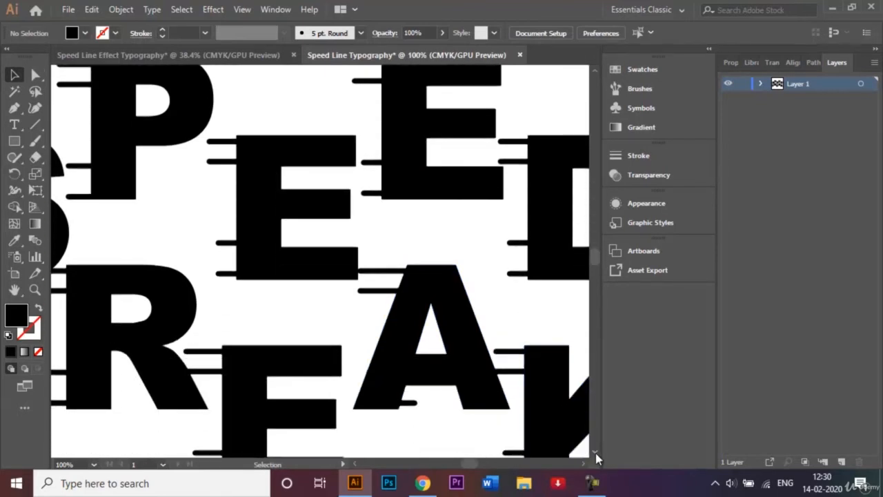
pyautogui.click(369, 207)
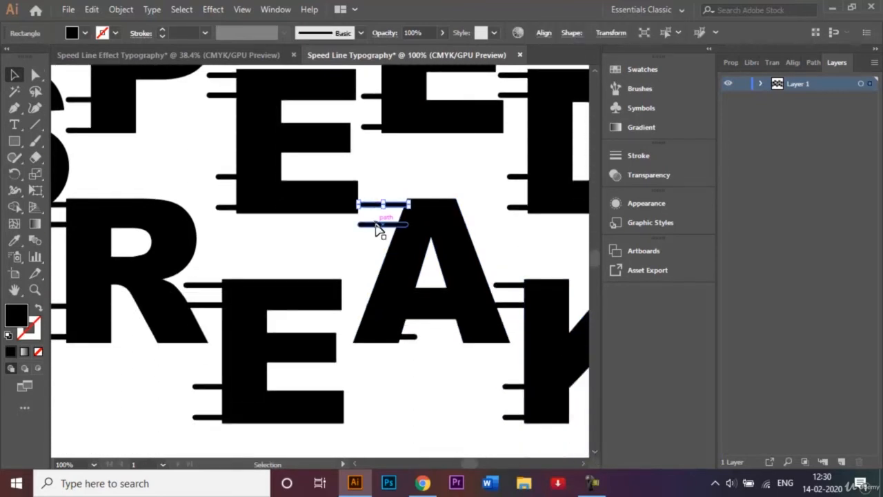
pyautogui.moveTo(363, 222)
pyautogui.mouseDown()
pyautogui.moveTo(361, 210)
pyautogui.moveTo(378, 215)
pyautogui.mouseUp()
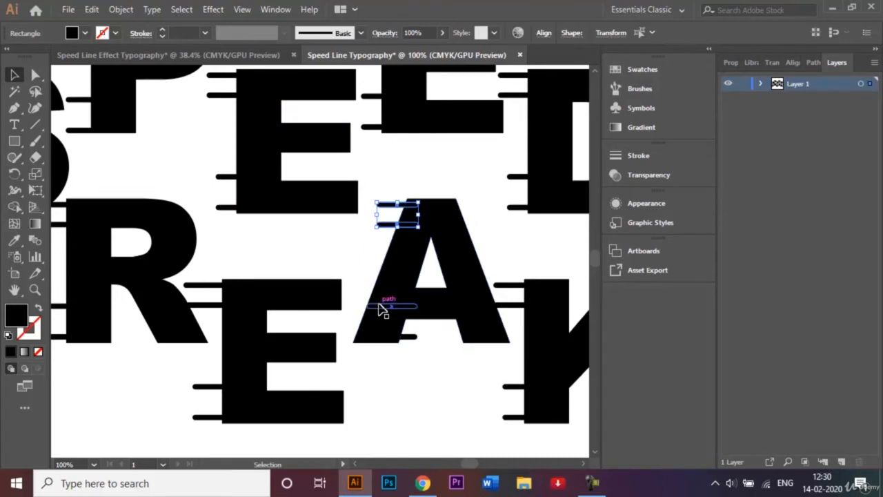
# Step: Move the A's two lower speed lines left so their rounded ends protrude from its left leg
pyautogui.click(384, 307)
pyautogui.moveTo(379, 308); pyautogui.dragTo(369, 308)
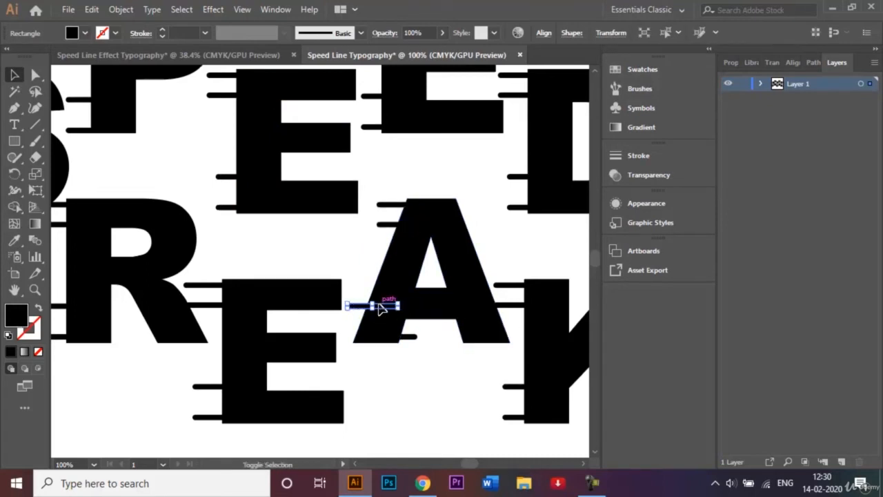
pyautogui.click(408, 338)
pyautogui.hotkey('shift', 'Left')
pyautogui.hotkey('shift', 'Left')
pyautogui.hotkey('shift', 'Left')
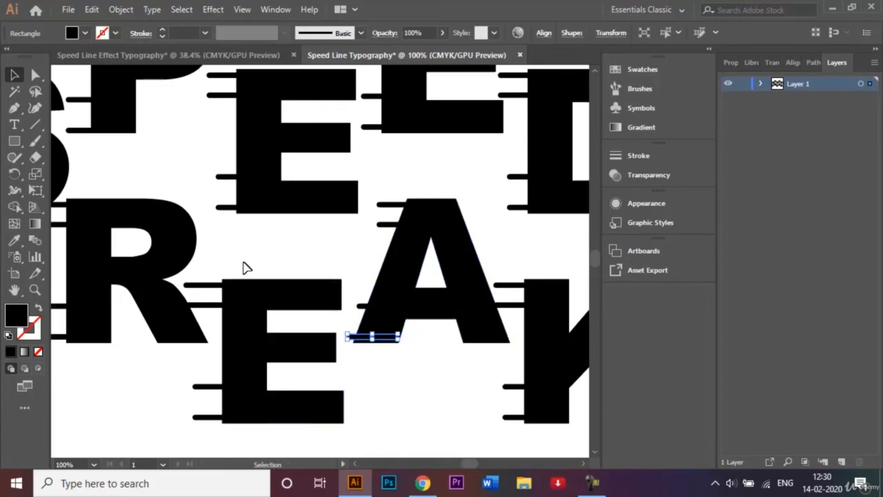
# Step: Shorten the upper pair of speed lines on the E of FREAK and the first E of SPEED from their left ends
pyautogui.moveTo(211, 306)
pyautogui.mouseDown()
pyautogui.moveTo(222, 307)
pyautogui.moveTo(208, 305)
pyautogui.mouseUp()
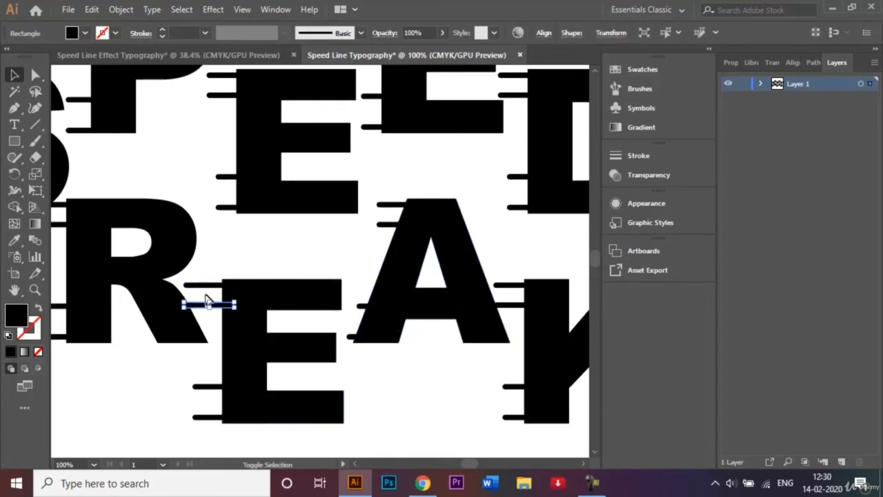
pyautogui.keyDown('shift'); pyautogui.click(202, 285); pyautogui.keyUp('shift')
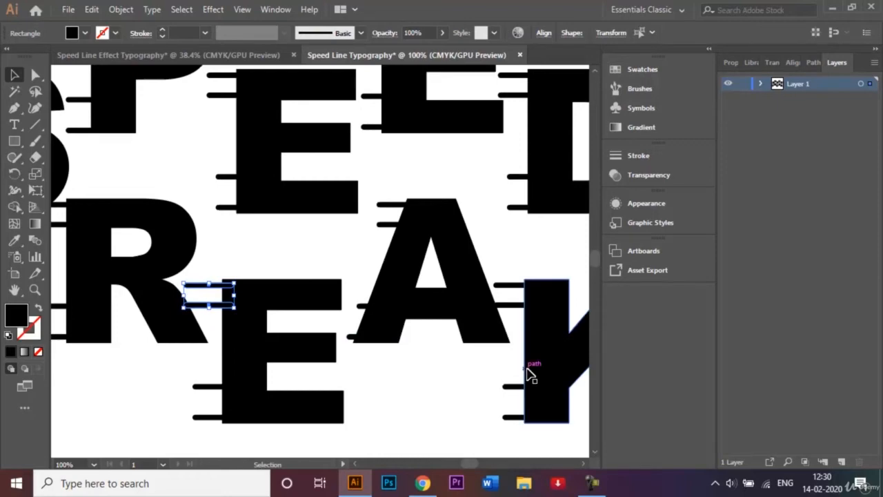
pyautogui.hotkey('ctrl', '+')
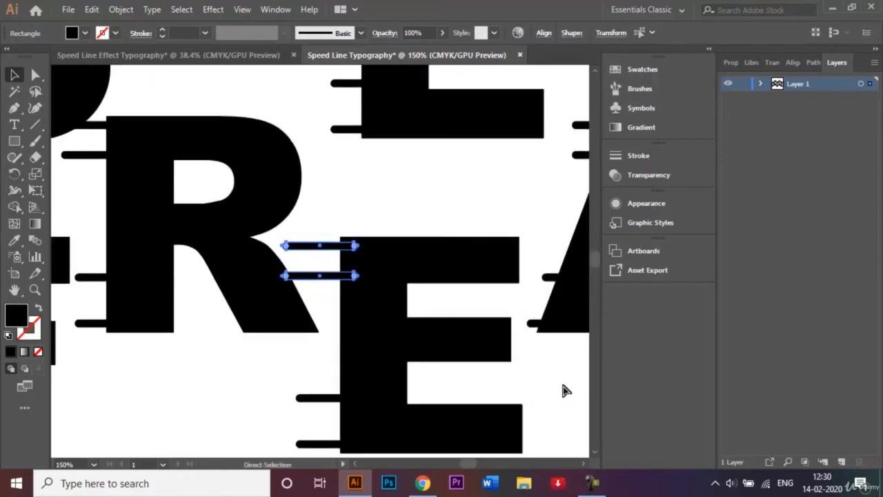
pyautogui.hotkey('ctrl', '-')
pyautogui.hotkey('ctrl', '-')
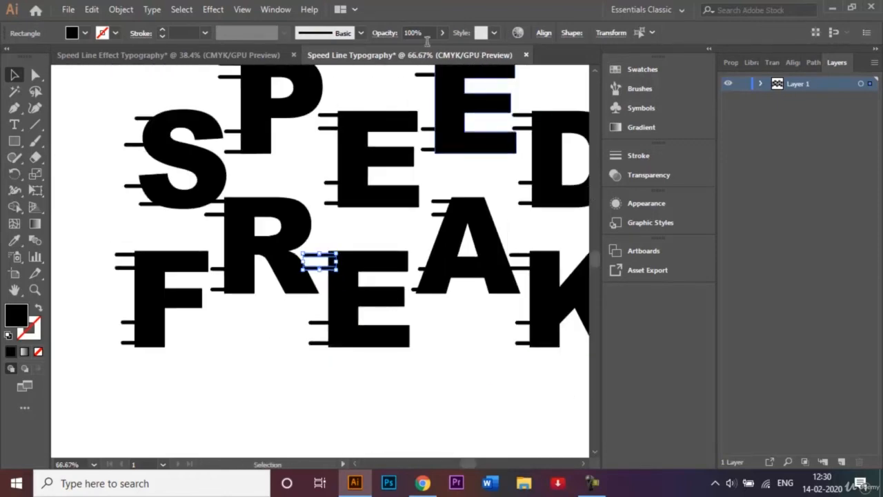
pyautogui.keyDown('shift'); pyautogui.click(335, 127); pyautogui.keyUp('shift')
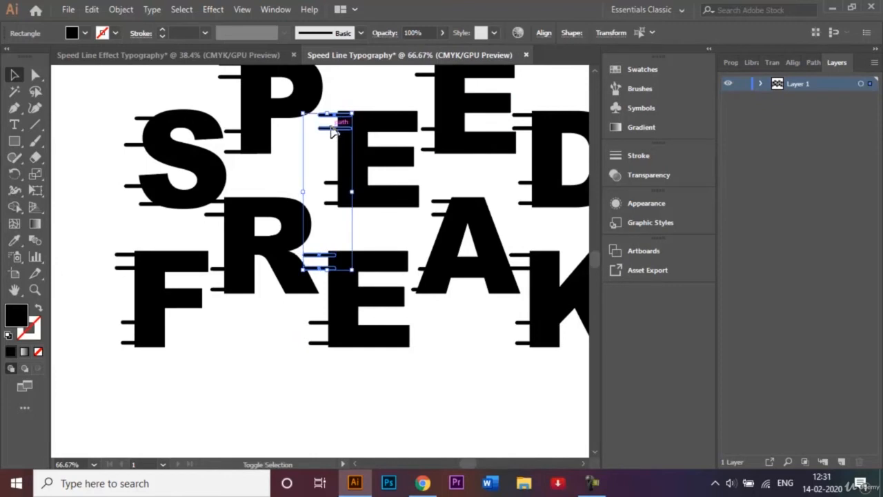
pyautogui.moveTo(301, 194); pyautogui.dragTo(315, 195)
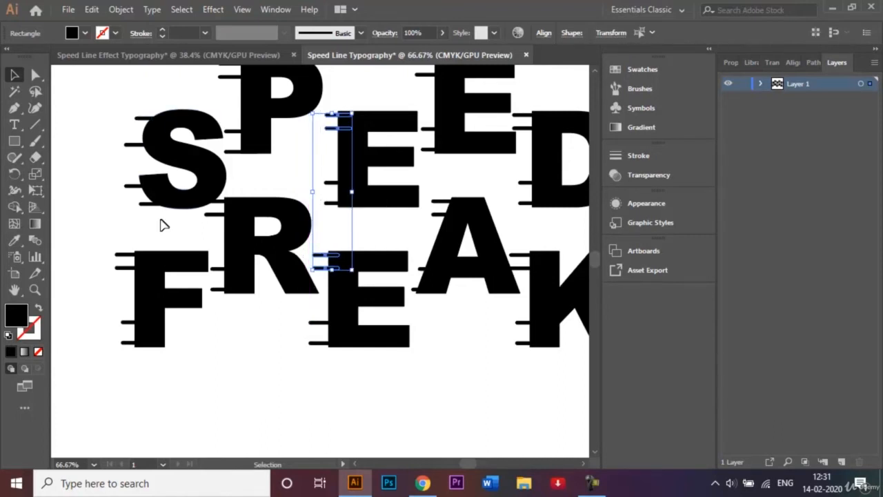
# Step: Shorten the upper pair of speed lines on the F and R of FREAK together from the left
pyautogui.moveTo(124, 269); pyautogui.dragTo(218, 206)
pyautogui.keyDown('shift'); pyautogui.click(126, 257); pyautogui.keyUp('shift')
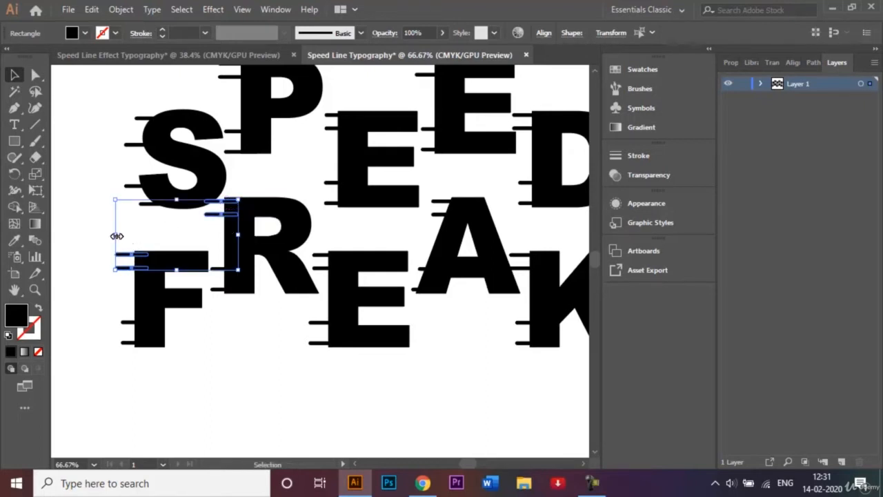
pyautogui.moveTo(117, 236); pyautogui.dragTo(133, 239)
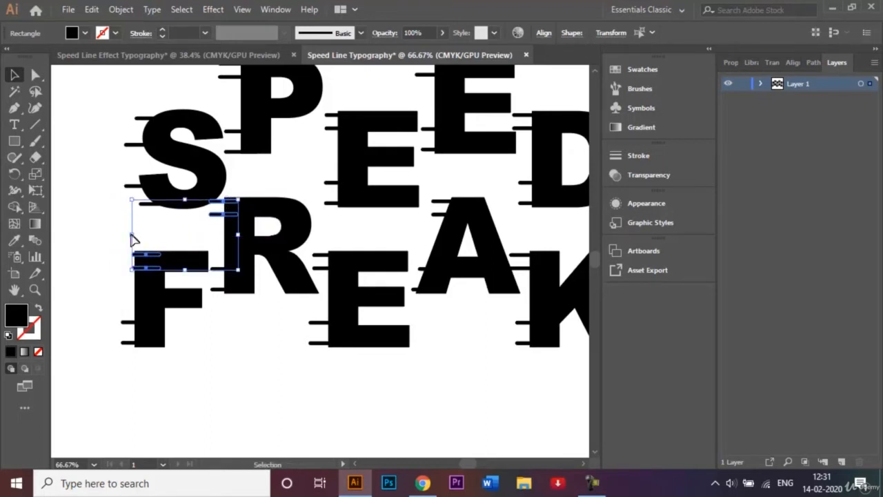
pyautogui.click(121, 213)
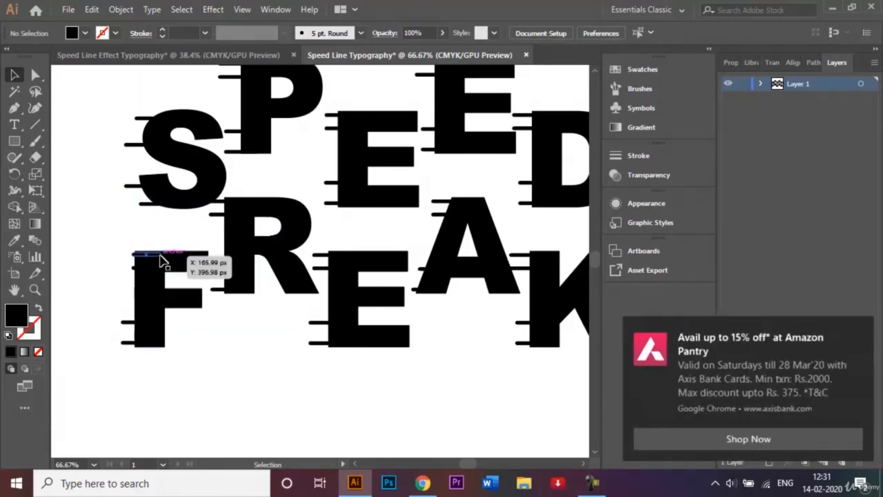
# Step: Move the F's two upper speed lines left so their rounded ends protrude from its stem again
pyautogui.click(861, 329)
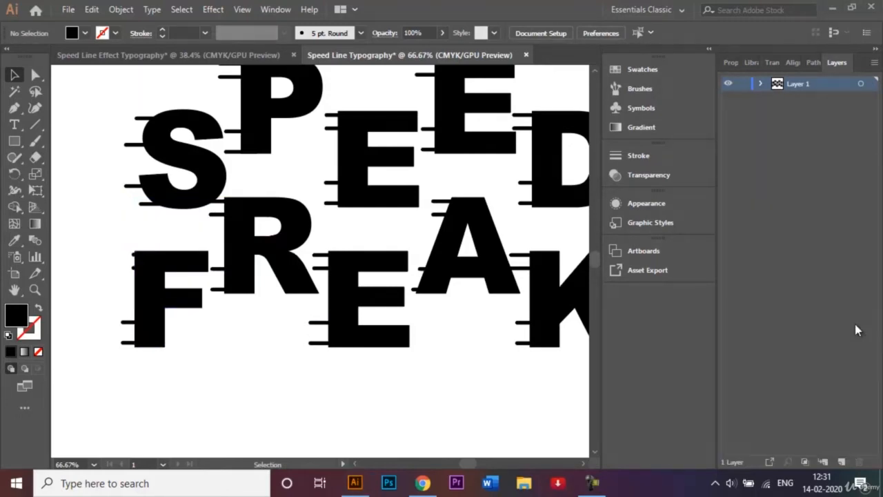
pyautogui.moveTo(142, 255)
pyautogui.mouseDown()
pyautogui.moveTo(135, 272)
pyautogui.moveTo(126, 256)
pyautogui.mouseUp()
pyautogui.click(107, 251)
pyautogui.hotkey('ctrl', '-')
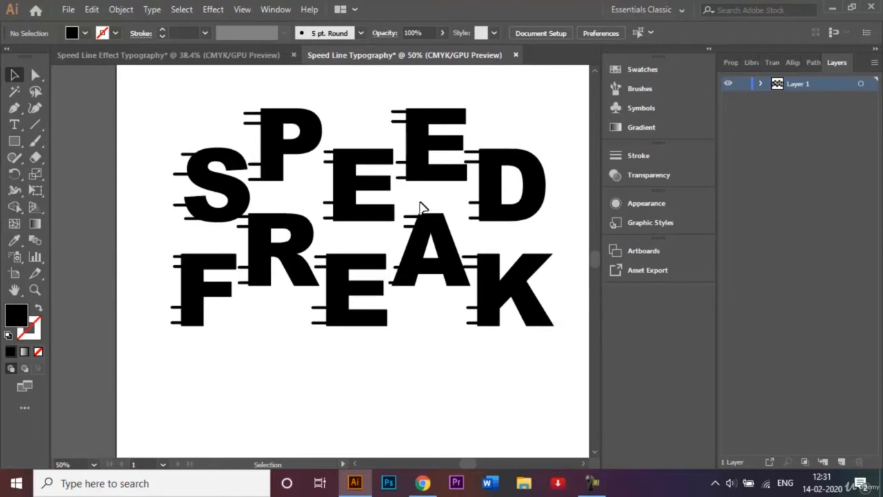
# Step: Shorten the upper pair of speed lines on the K of FREAK and the D of SPEED from the left
pyautogui.click(471, 256)
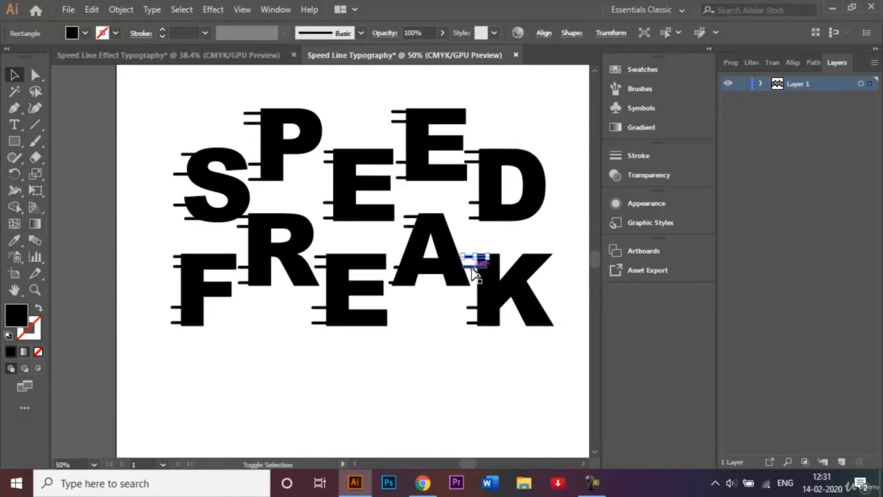
pyautogui.keyDown('shift'); pyautogui.click(473, 155); pyautogui.keyUp('shift')
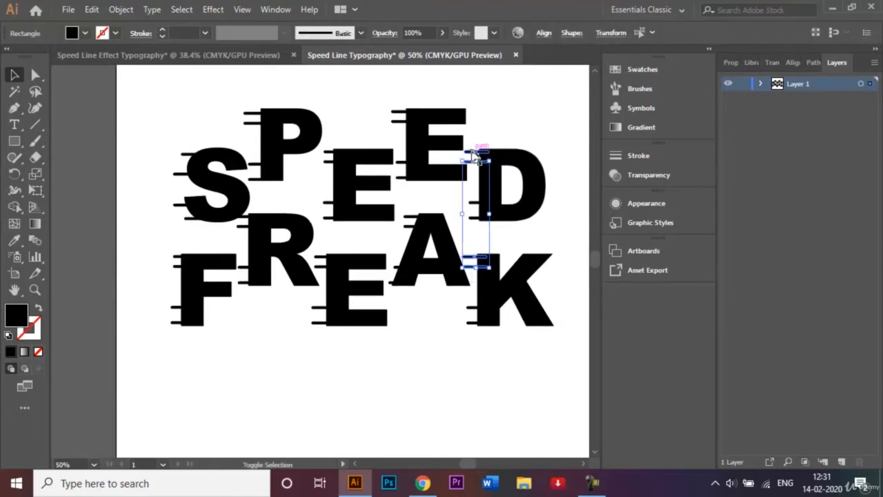
pyautogui.keyDown('shift'); pyautogui.click(471, 151); pyautogui.keyUp('shift')
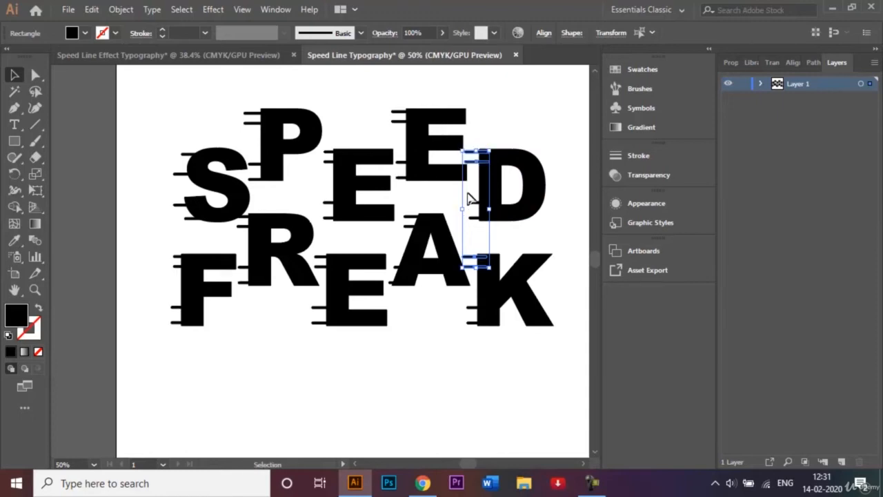
pyautogui.moveTo(463, 210); pyautogui.dragTo(468, 210)
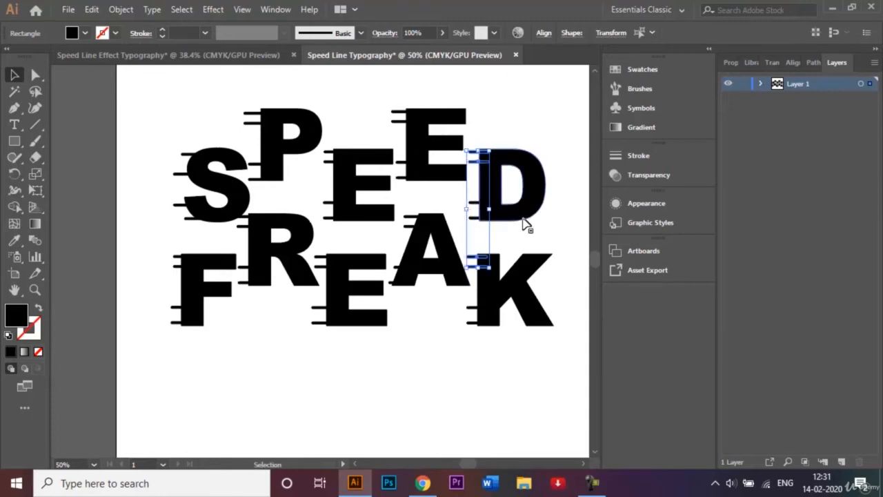
pyautogui.click(535, 132)
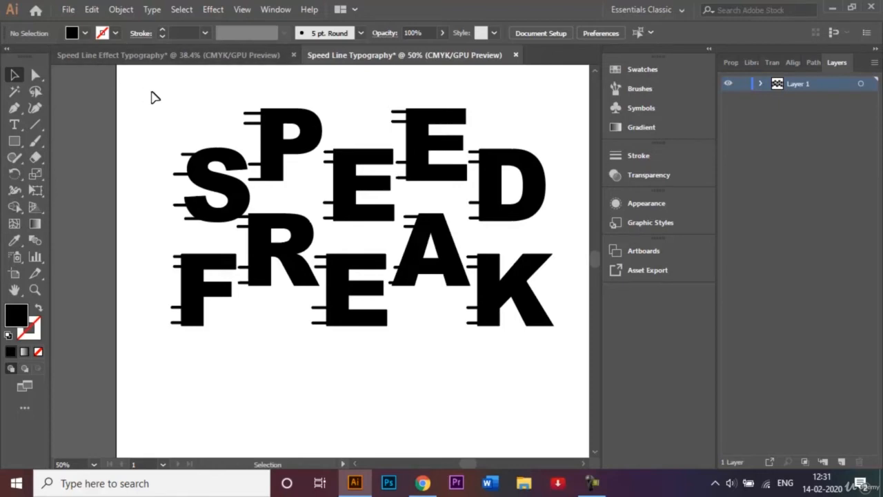
# Step: Copy the speed lines and the R with Transform Each at 100% horizontal and 50% vertical scale, moved 5 px vertically
pyautogui.moveTo(176, 102); pyautogui.dragTo(562, 384)
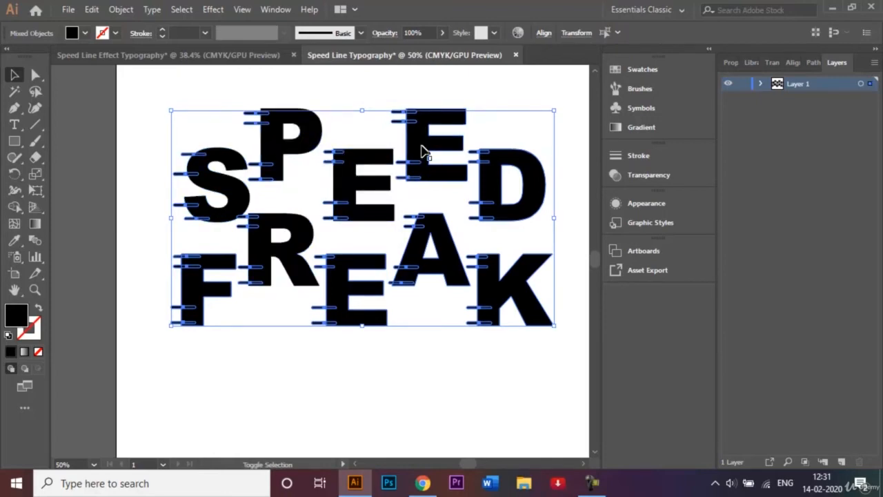
pyautogui.keyDown('shift'); pyautogui.click(521, 278); pyautogui.keyUp('shift')
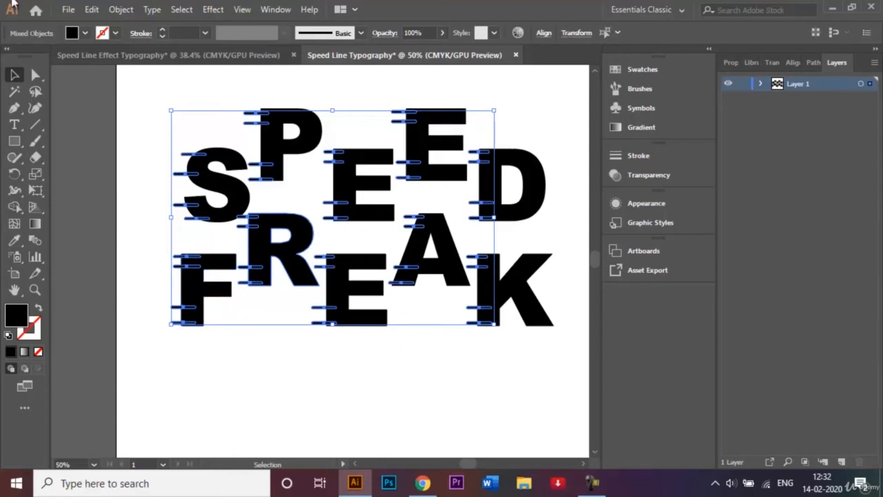
pyautogui.click(125, 10)
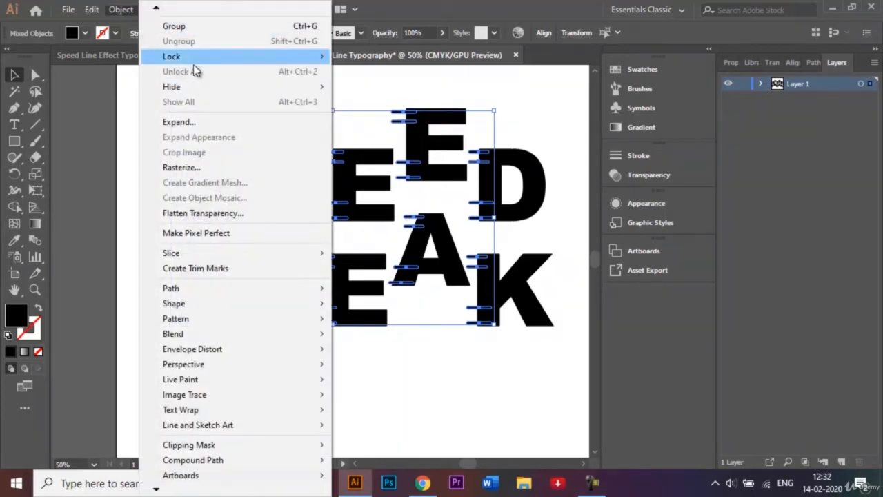
pyautogui.moveTo(156, 9)
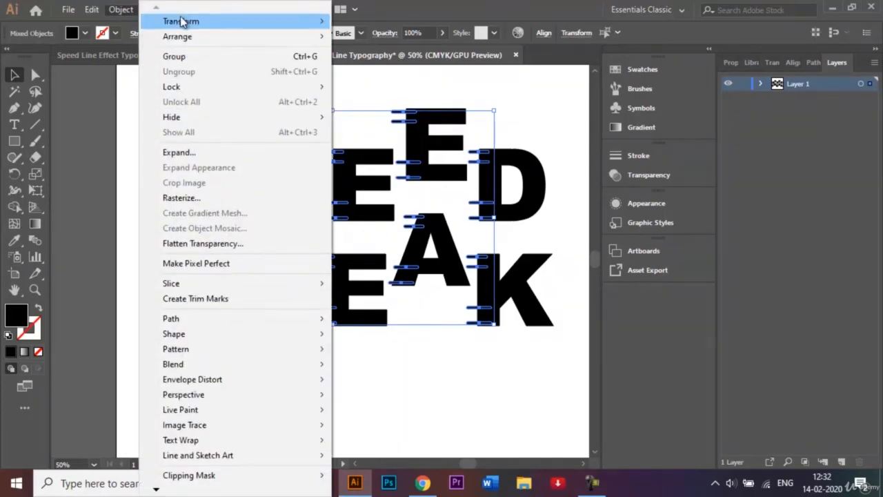
pyautogui.moveTo(200, 24)
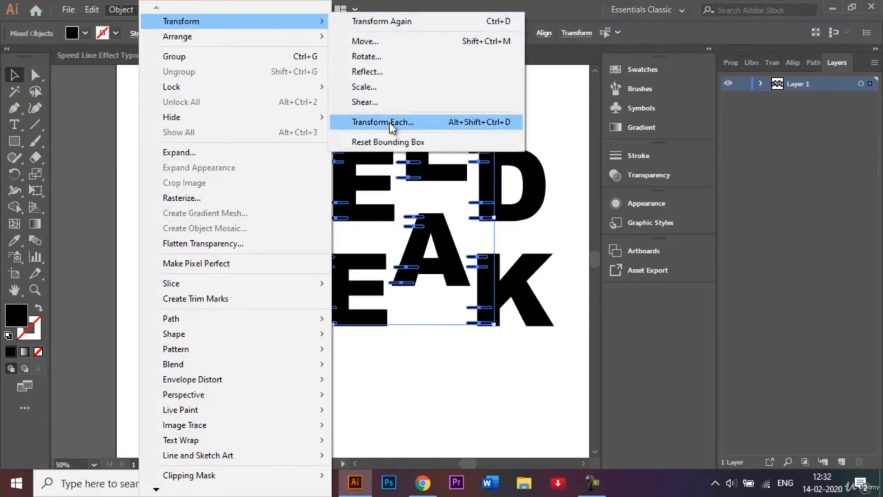
pyautogui.click(390, 122)
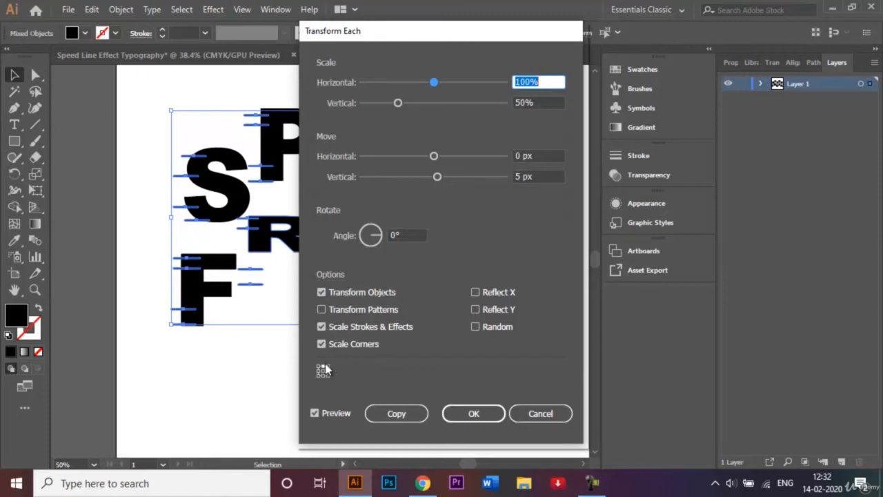
pyautogui.click(389, 416)
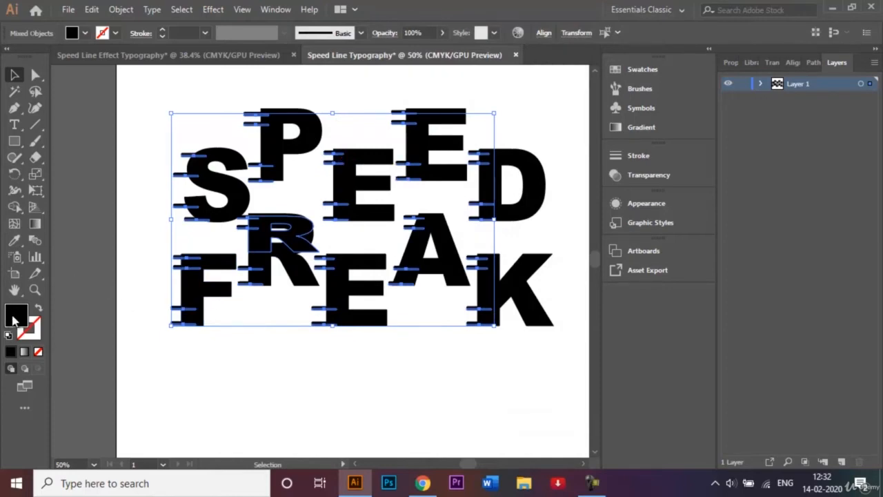
# Step: Fill the copied thin lines and the squashed R copy with white (ffffff)
pyautogui.doubleClick(14, 319)
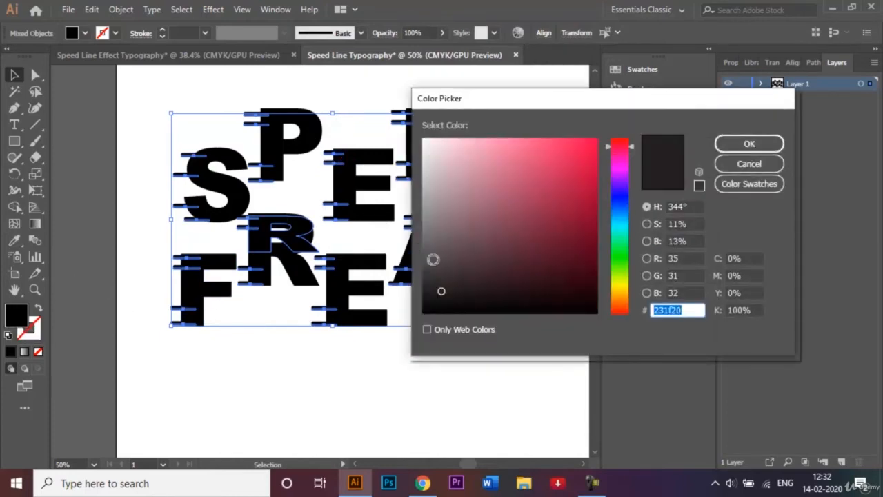
pyautogui.click(428, 152)
pyautogui.moveTo(428, 152); pyautogui.dragTo(419, 142)
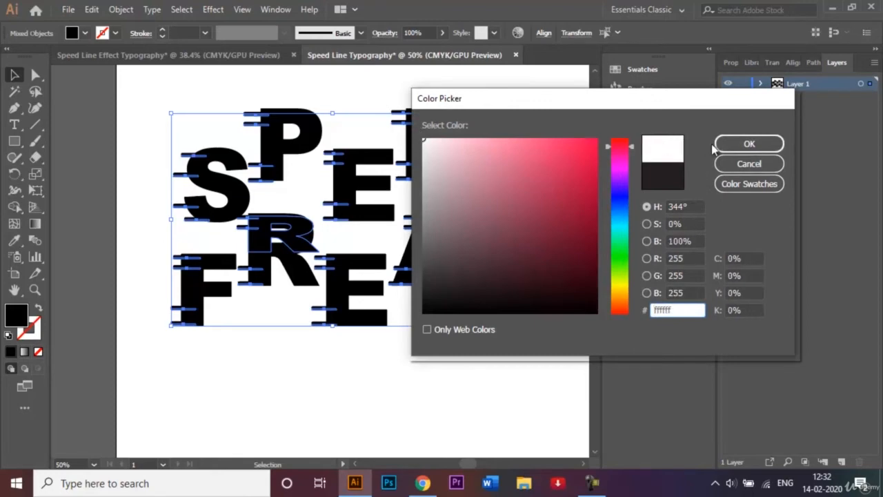
pyautogui.click(747, 145)
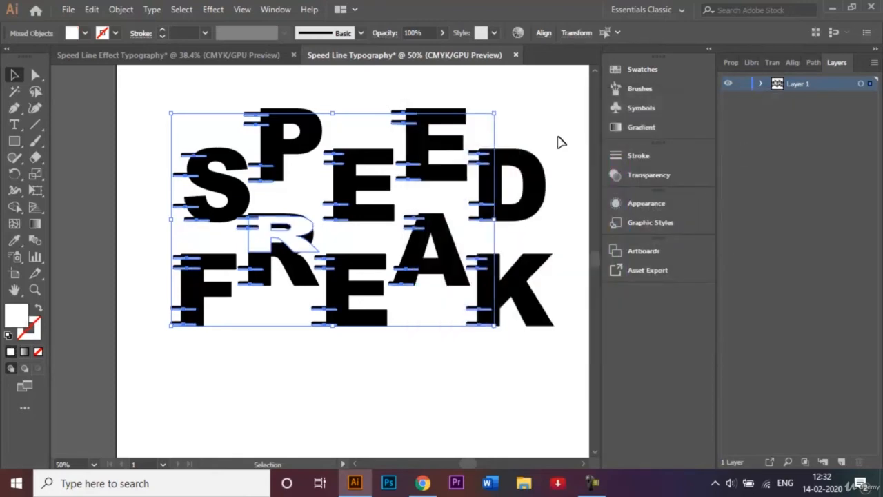
pyautogui.click(552, 140)
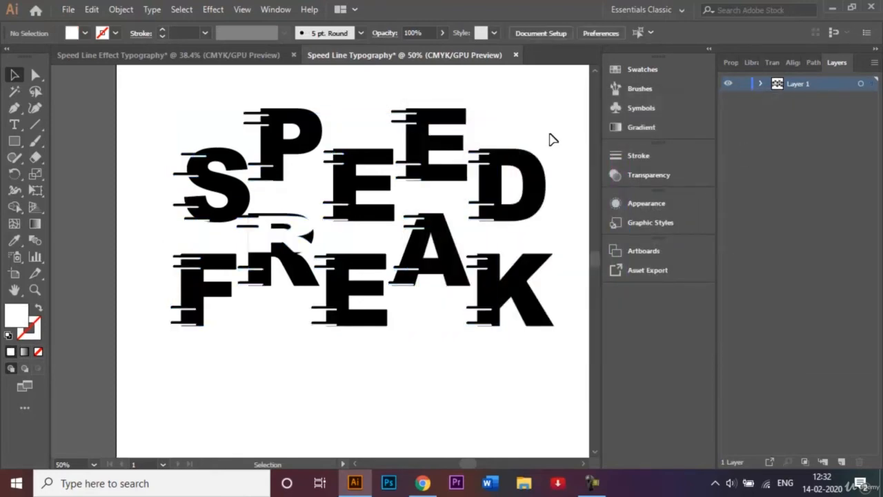
# Step: Undo the white fill and delete the squashed copy of the R
pyautogui.hotkey('ctrl', 'z')
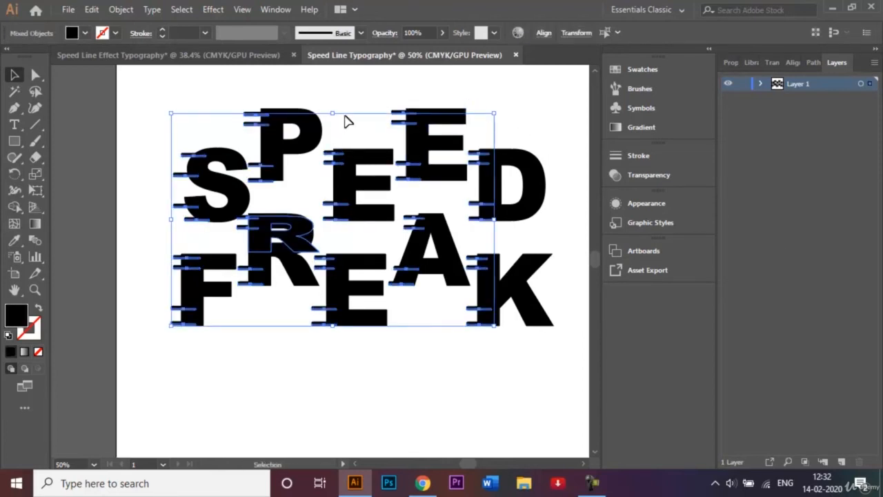
pyautogui.click(347, 121)
pyautogui.click(301, 232)
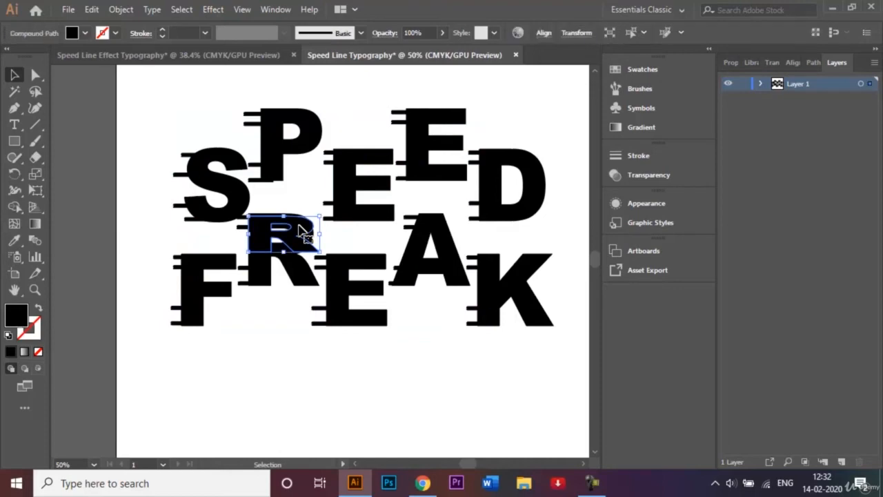
pyautogui.press('Delete')
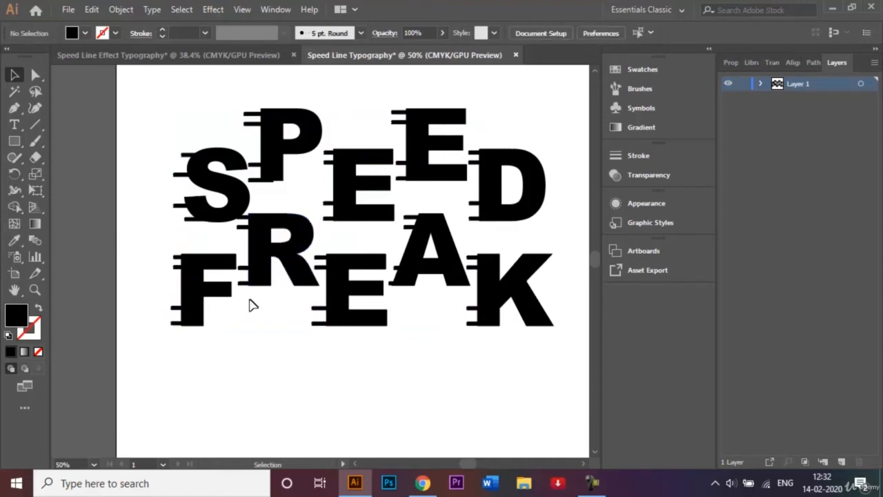
# Step: Undo the deletion of the R copy and the Transform Each copying, and clear the selection
pyautogui.hotkey('ctrl', 'z')
pyautogui.hotkey('ctrl', 'z')
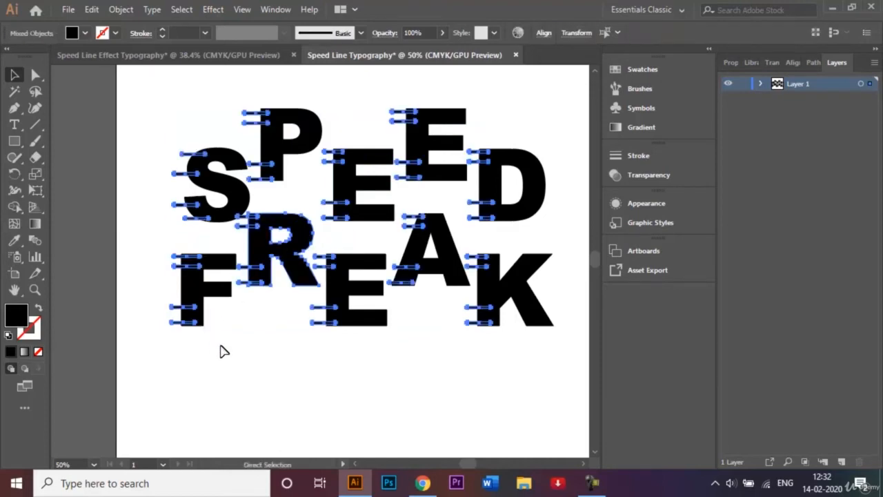
pyautogui.click(221, 352)
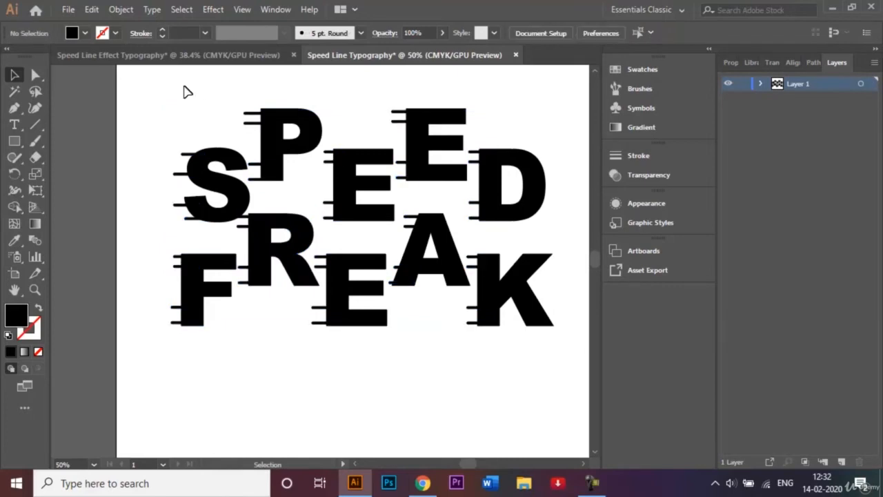
pyautogui.moveTo(182, 87); pyautogui.dragTo(522, 391)
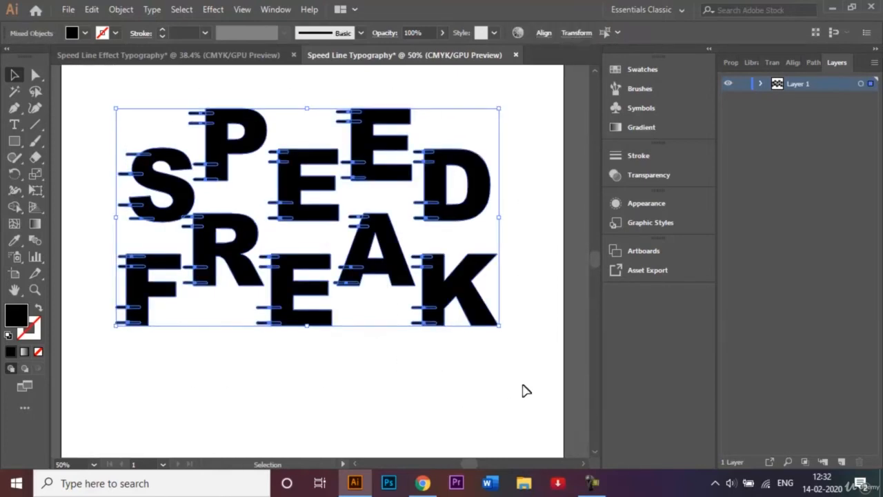
pyautogui.click(131, 10)
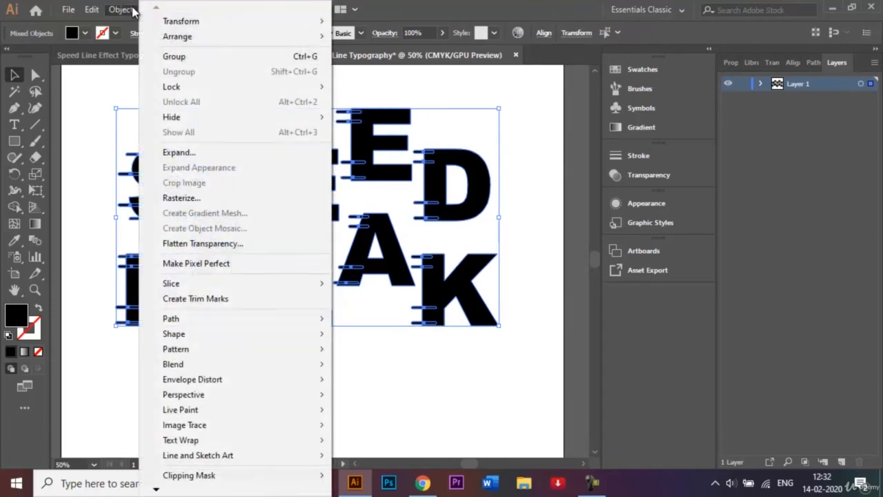
pyautogui.moveTo(236, 23)
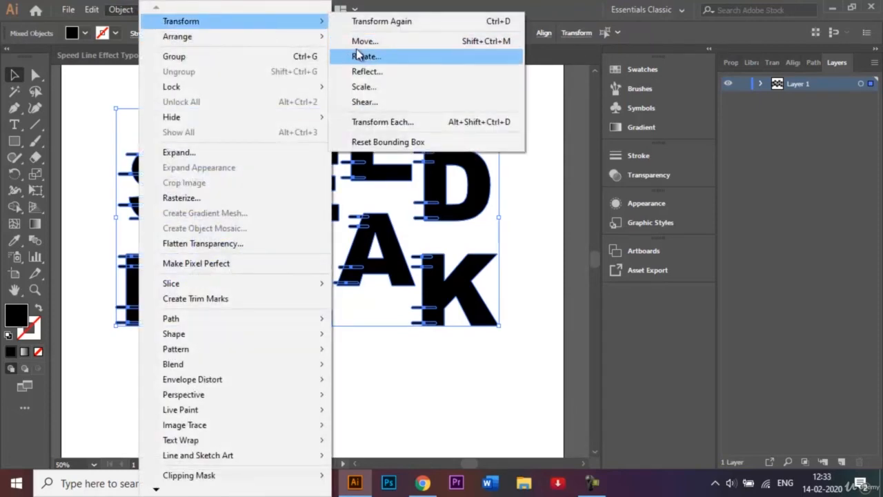
pyautogui.click(383, 123)
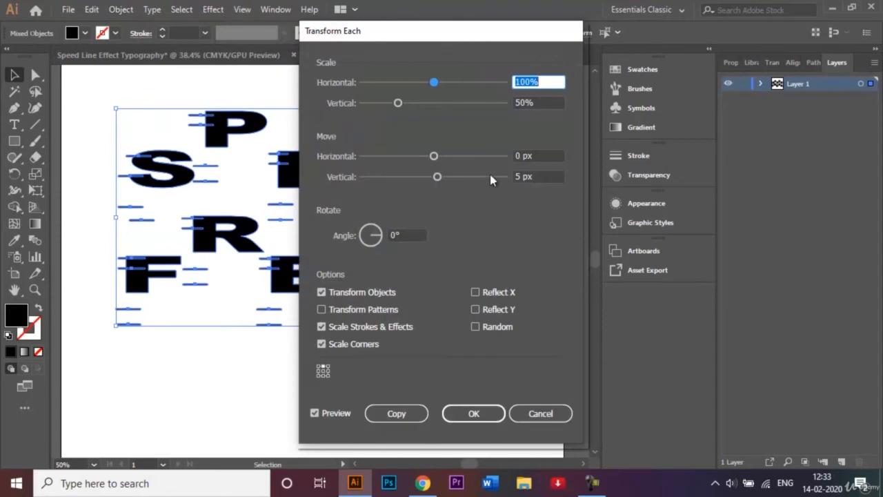
pyautogui.click(532, 416)
pyautogui.click(373, 416)
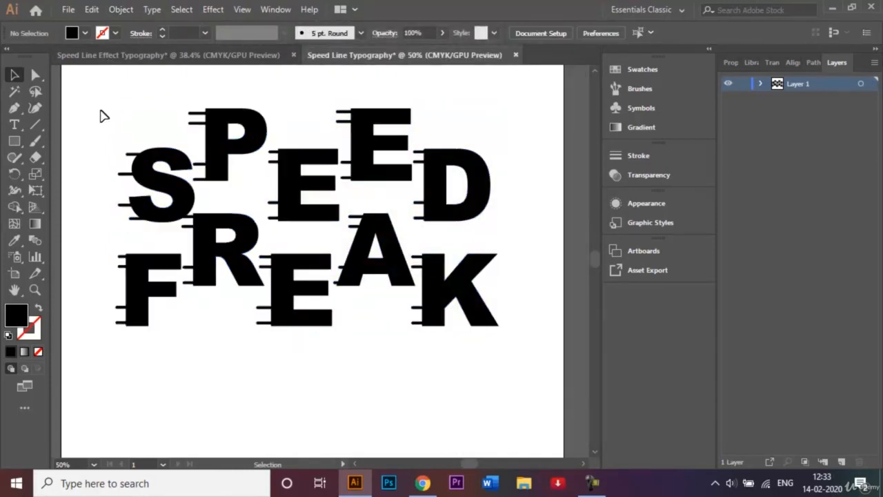
pyautogui.moveTo(98, 97); pyautogui.dragTo(520, 376)
pyautogui.click(121, 10)
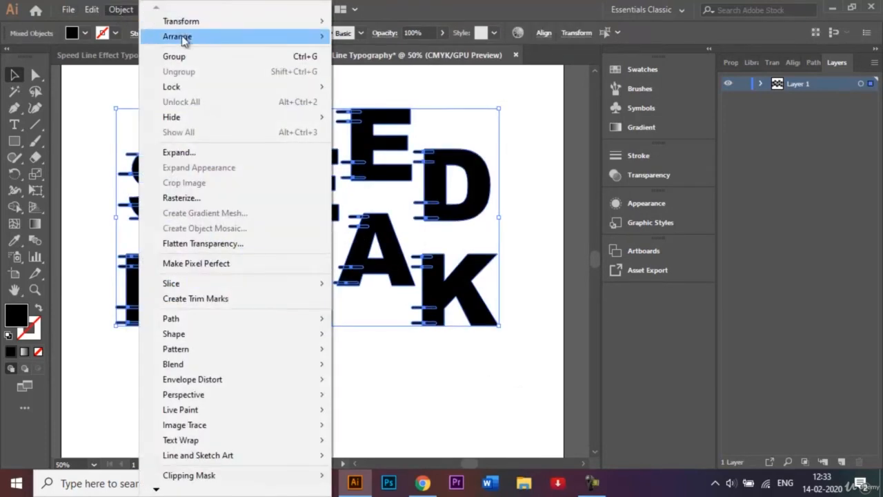
pyautogui.moveTo(223, 22)
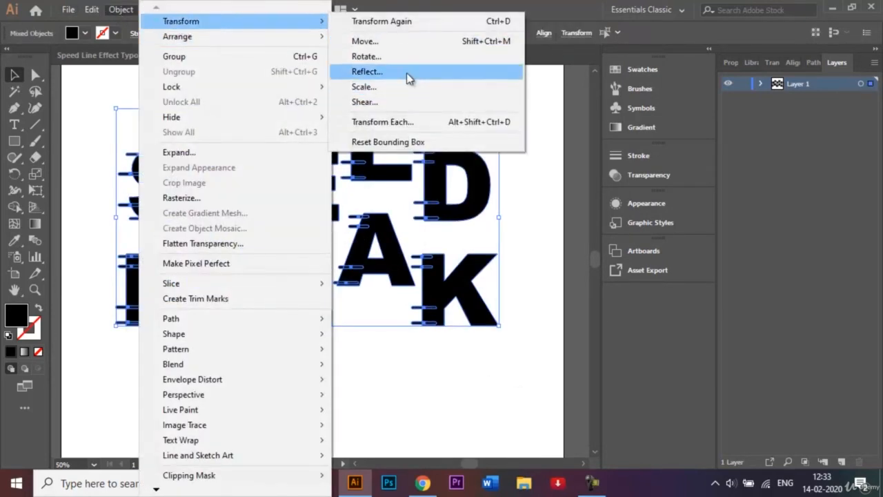
pyautogui.click(380, 122)
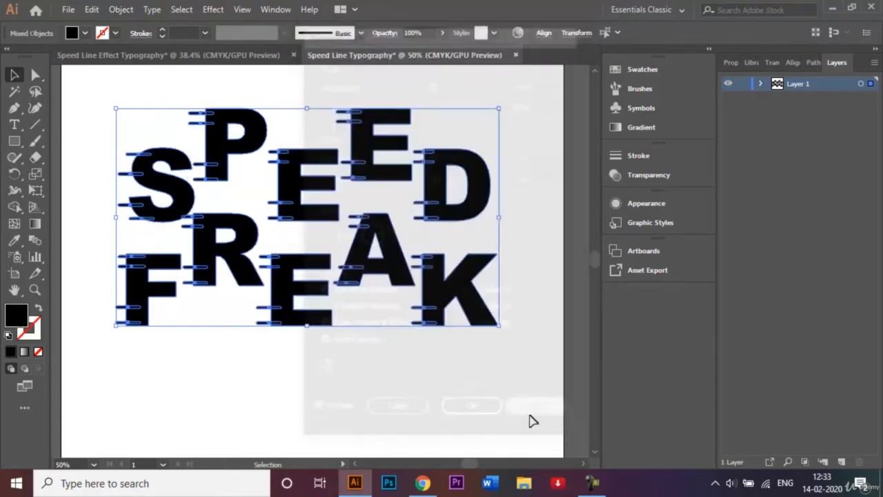
pyautogui.click(591, 482)
pyautogui.click(813, 422)
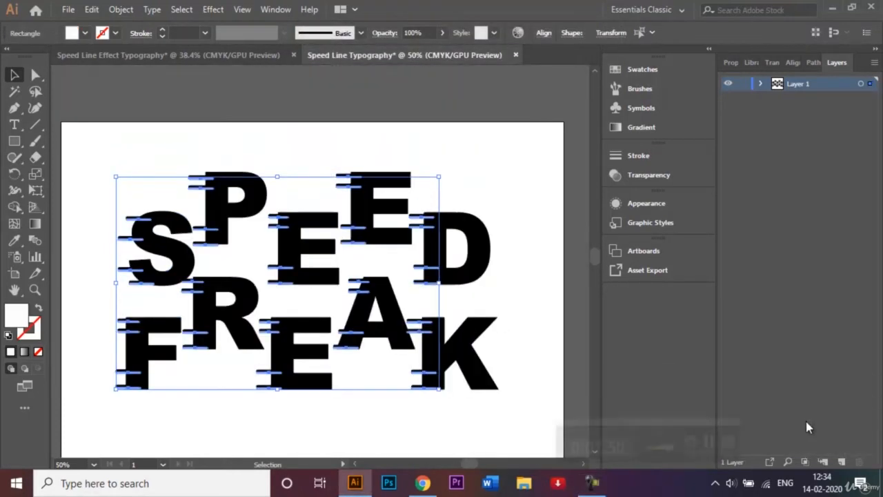
# Step: Select all the black letters and speed lines by fill with the Magic Wand and merge them with Pathfinder Unite
pyautogui.click(528, 253)
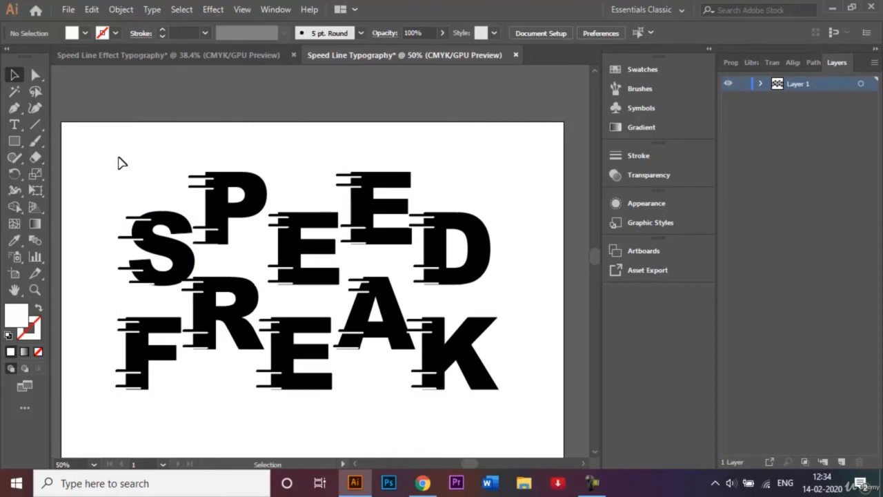
pyautogui.moveTo(118, 163); pyautogui.dragTo(504, 425)
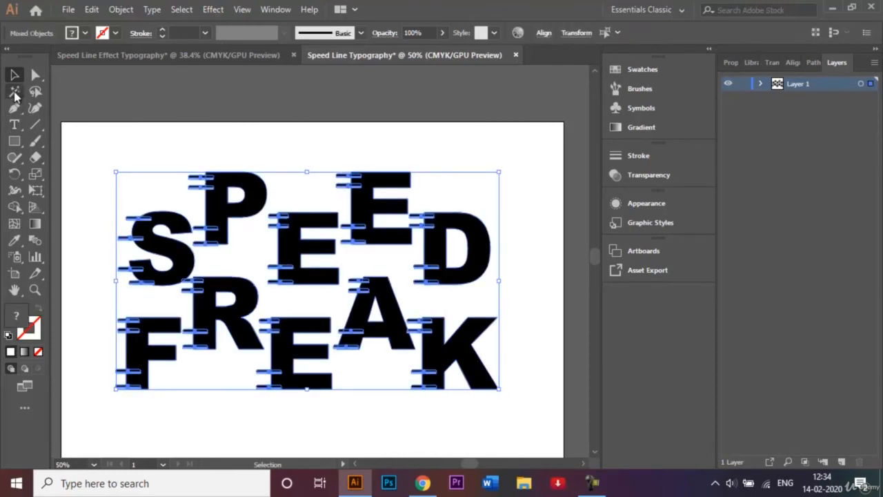
pyautogui.click(15, 92)
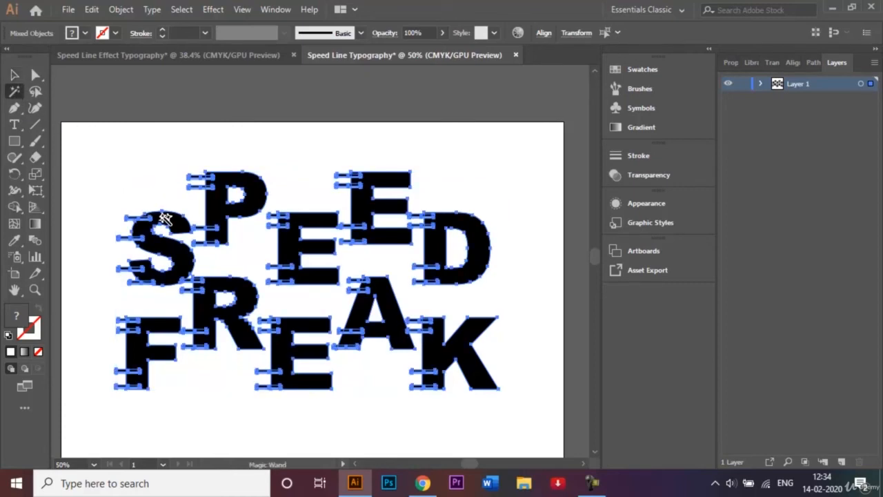
pyautogui.hotkey('ctrl', '+')
pyautogui.hotkey('ctrl', '+')
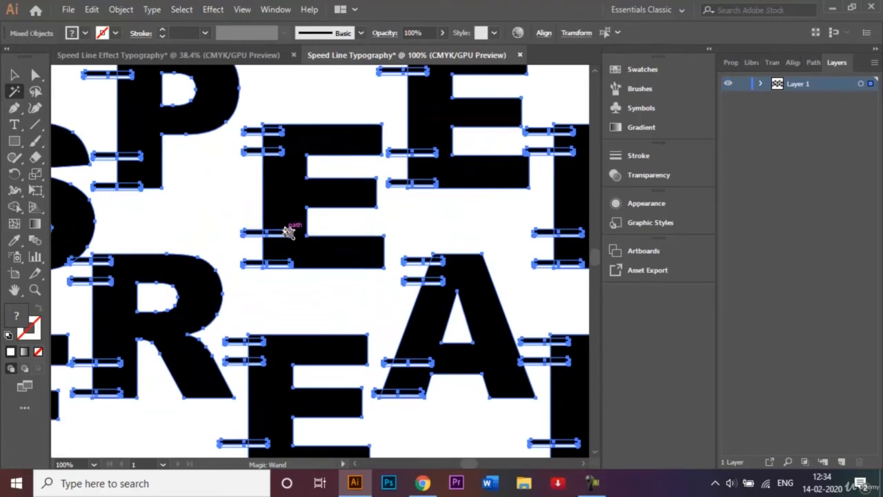
pyautogui.click(287, 232)
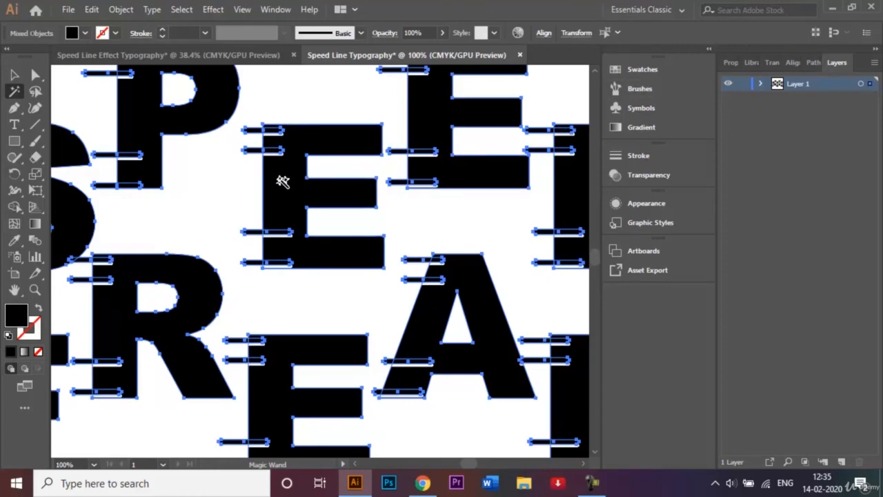
pyautogui.click(809, 64)
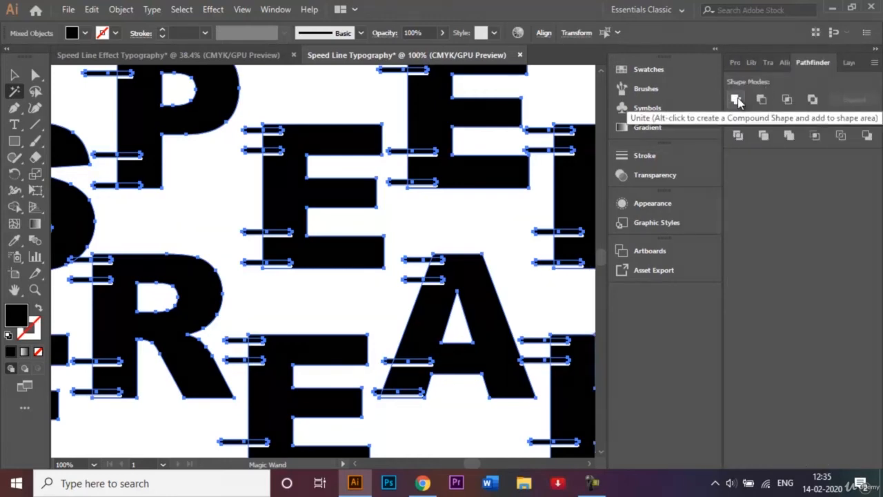
pyautogui.click(736, 100)
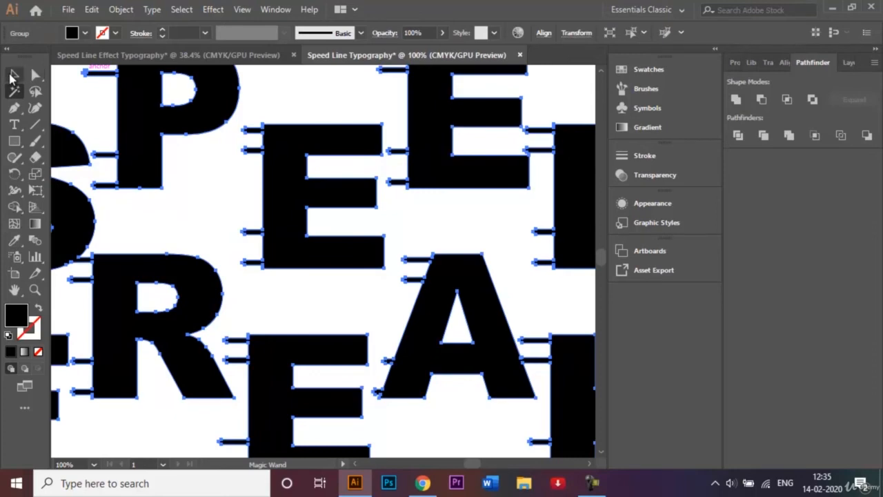
# Step: Send the united black lettering to the back, behind the thin white lines
pyautogui.click(13, 75)
pyautogui.rightClick(290, 225)
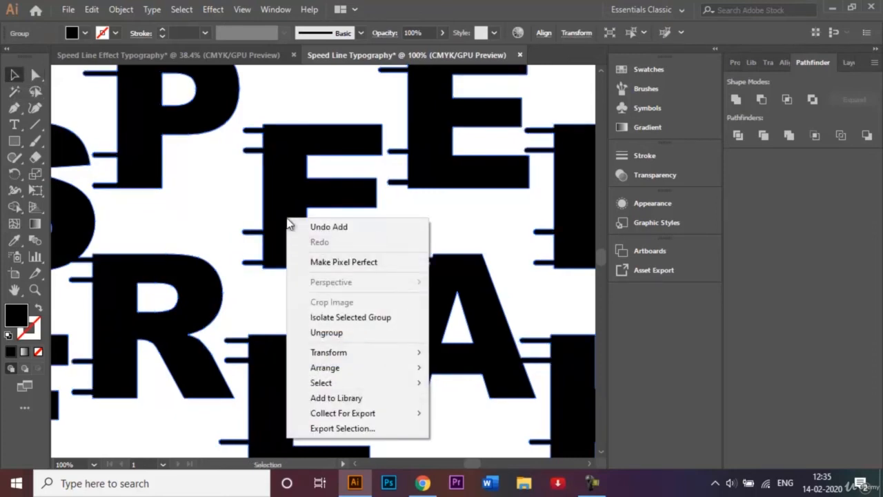
pyautogui.moveTo(418, 370)
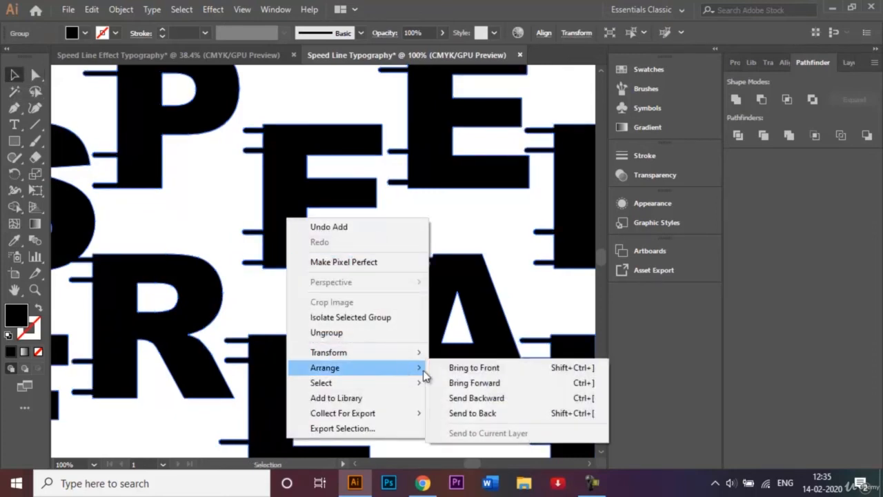
pyautogui.click(479, 412)
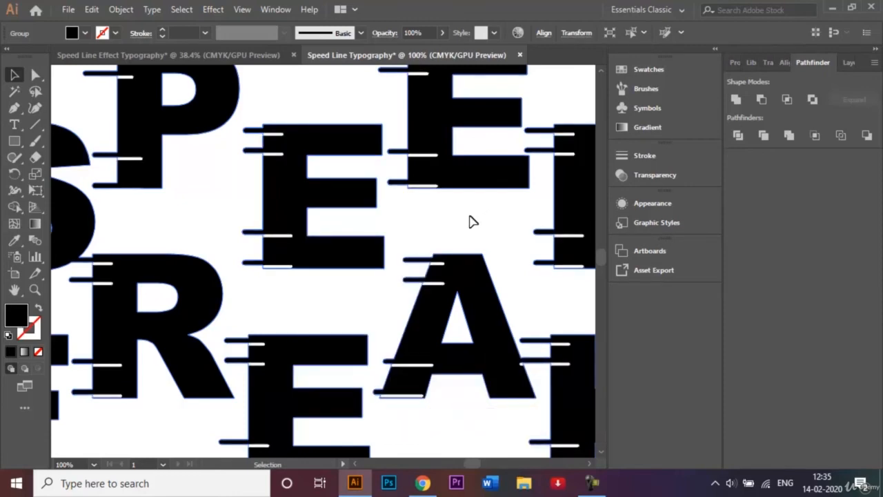
# Step: Make a compound path from the united black lettering
pyautogui.click(854, 62)
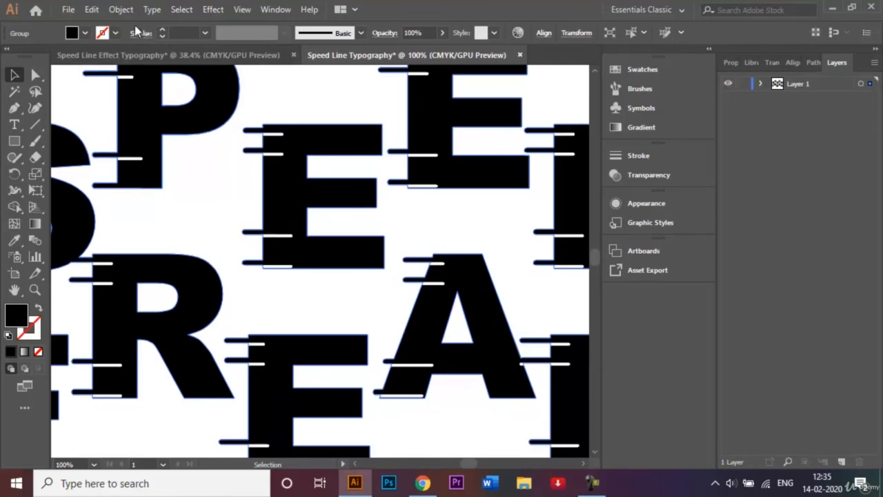
pyautogui.click(122, 10)
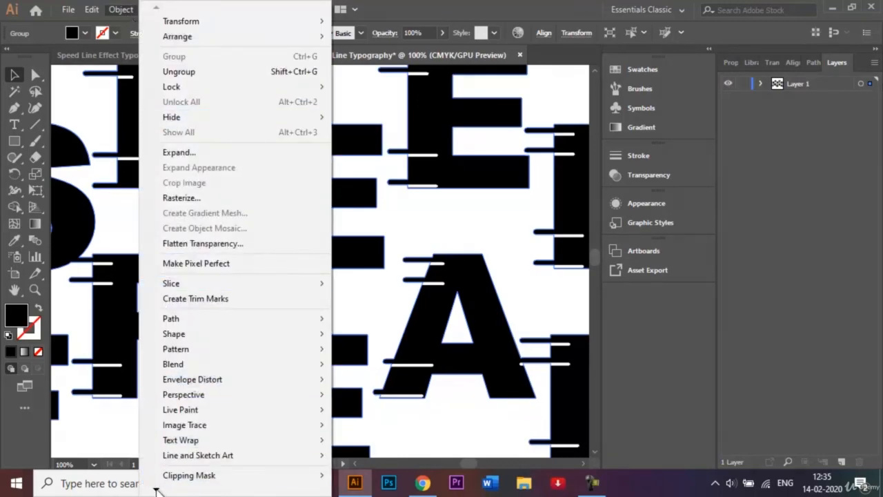
pyautogui.moveTo(156, 490)
pyautogui.moveTo(210, 444)
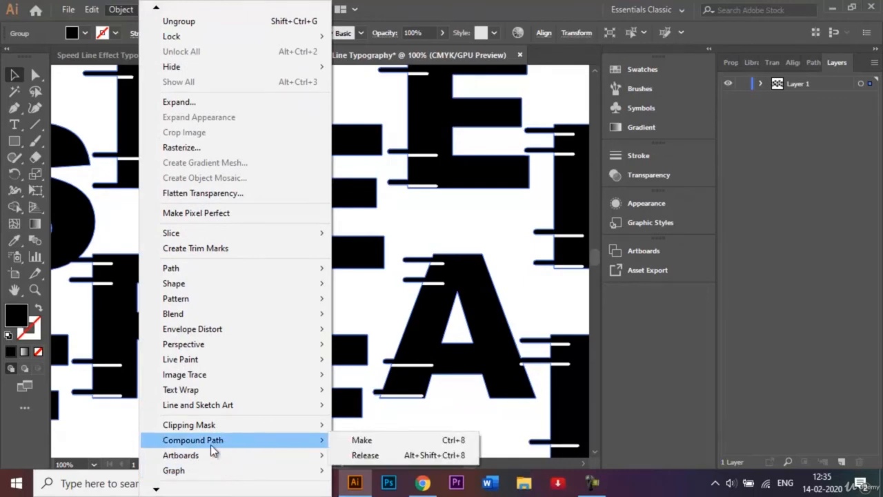
pyautogui.click(366, 443)
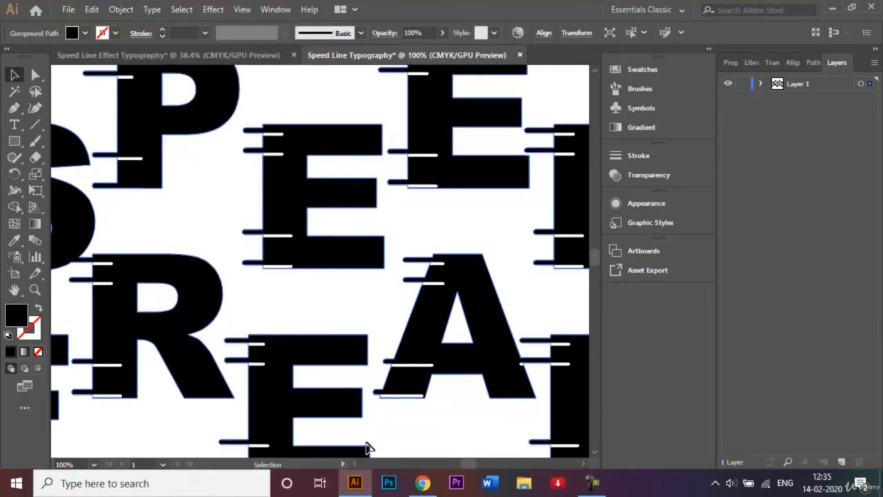
# Step: Try applying Pathfinder Minus Front to the black compound path alone, and clear the selection
pyautogui.click(813, 62)
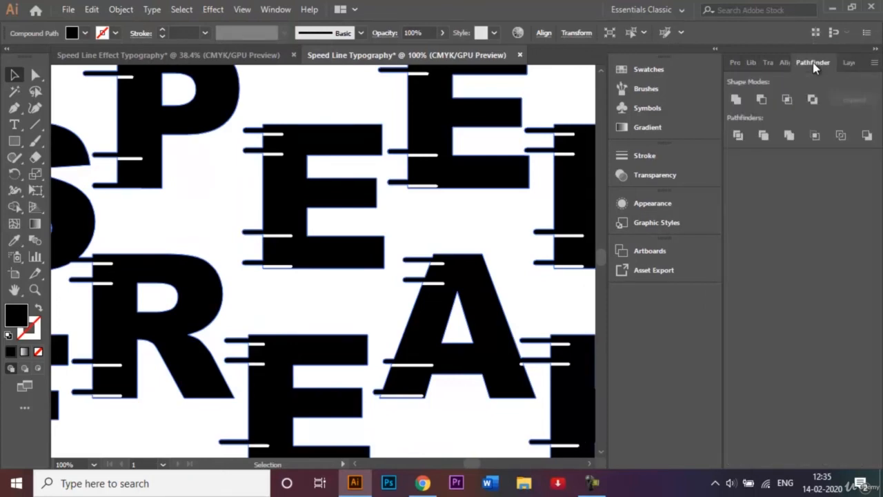
pyautogui.click(762, 100)
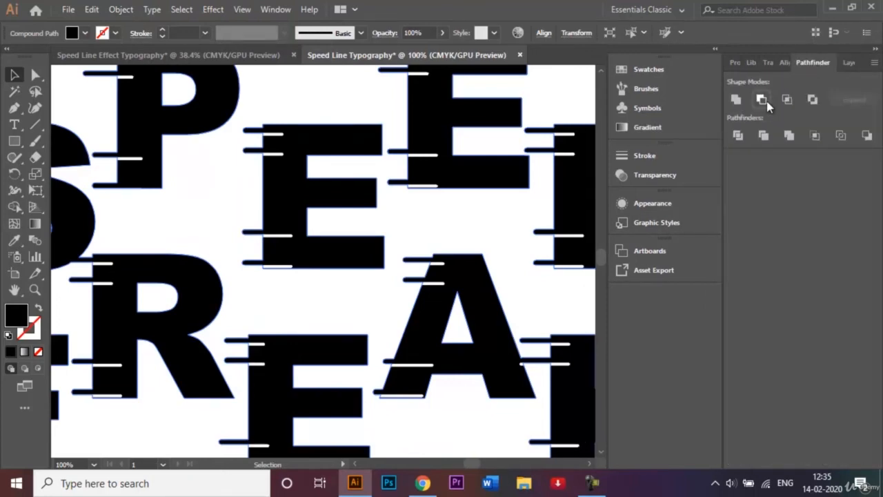
pyautogui.click(507, 202)
pyautogui.hotkey('ctrl', '-')
pyautogui.hotkey('ctrl', '-')
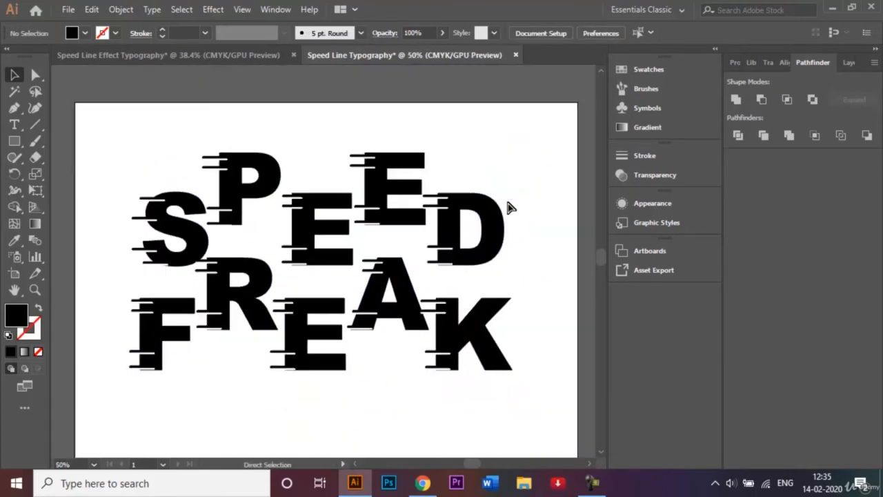
pyautogui.hotkey('ctrl', '-')
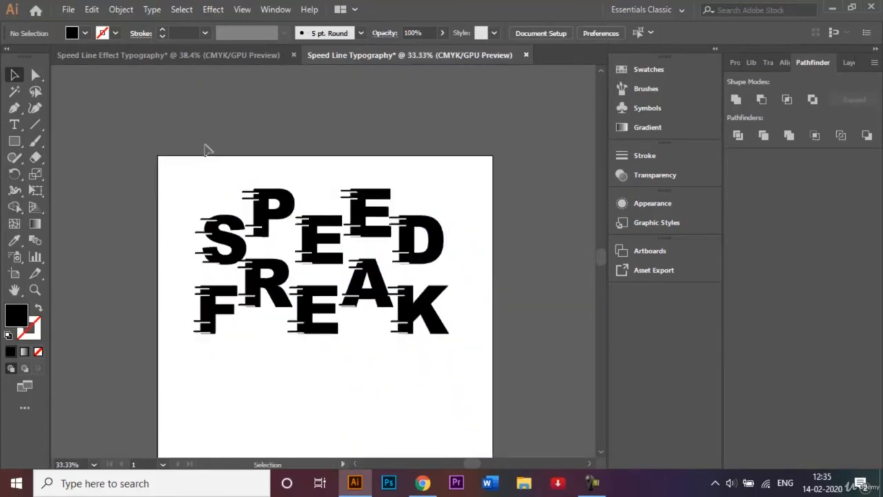
pyautogui.keyDown('alt'); pyautogui.scroll(1, 206, 166); pyautogui.keyUp('alt')
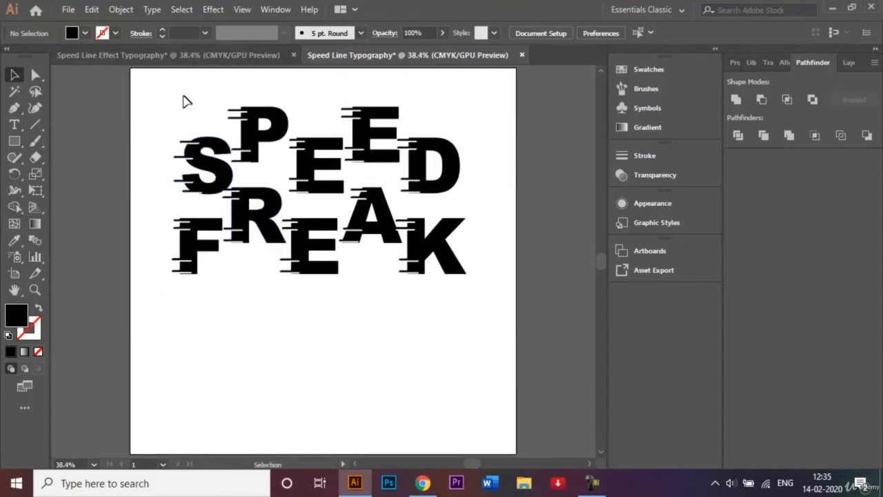
# Step: Move the whole SPEED FREAK artwork across the artboard's left edge and deselect it
pyautogui.scroll(-1, 183, 104)
pyautogui.moveTo(166, 93); pyautogui.dragTo(489, 297)
pyautogui.moveTo(252, 195); pyautogui.dragTo(130, 187)
pyautogui.click(114, 287)
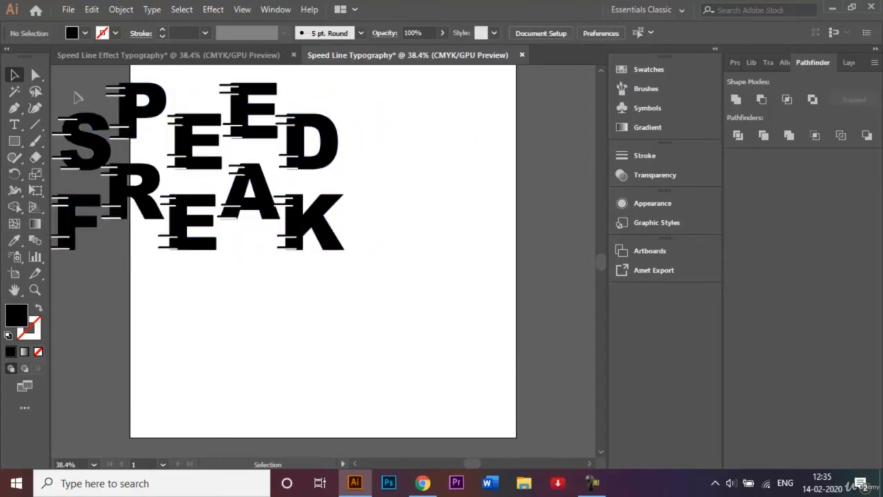
# Step: Try Minus Front on the black lettering together with all the white lines, and undo it
pyautogui.moveTo(62, 86); pyautogui.dragTo(371, 288)
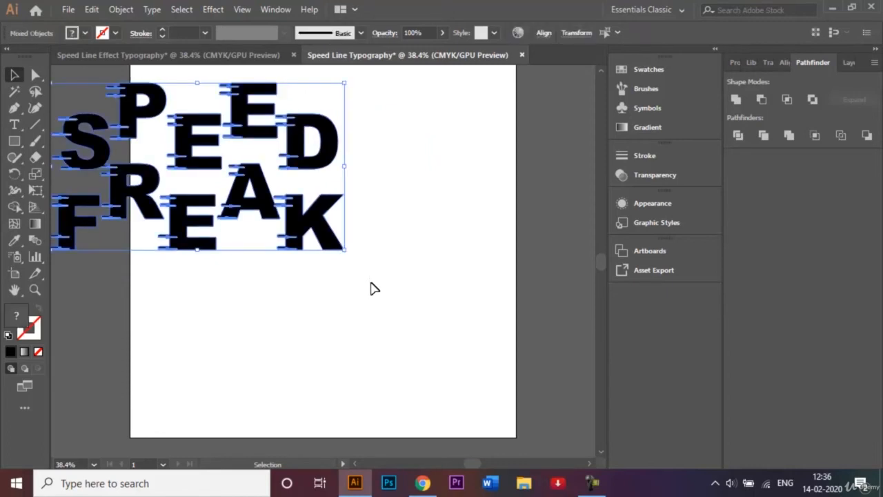
pyautogui.click(764, 102)
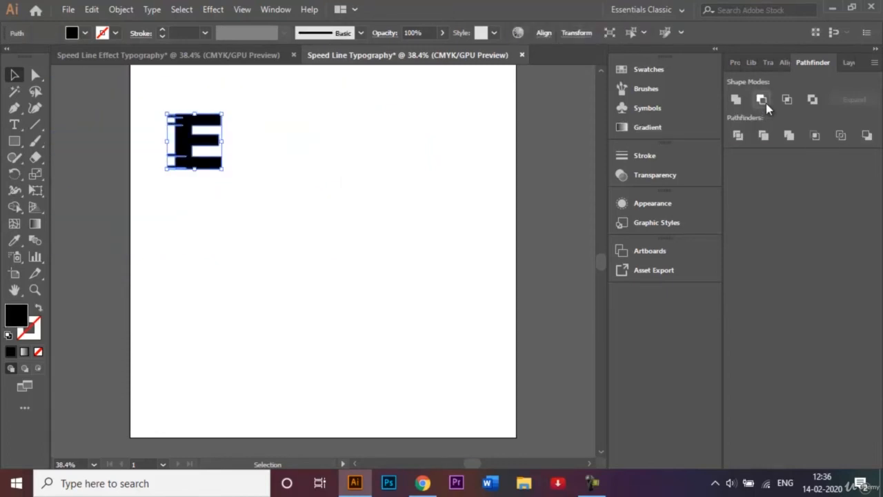
pyautogui.hotkey('ctrl', 'z')
# Step: Move the complete lettering and white lines back to the upper middle of the artboard
pyautogui.click(432, 93)
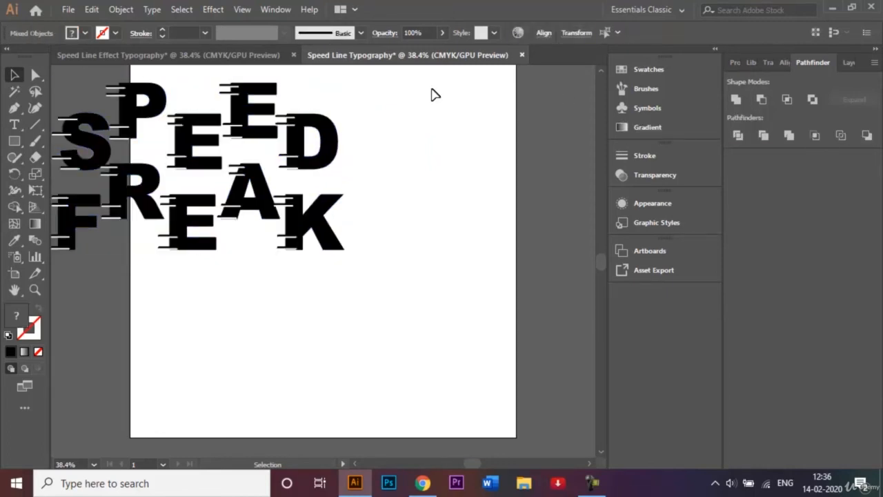
pyautogui.moveTo(62, 79); pyautogui.dragTo(357, 268)
pyautogui.moveTo(233, 195); pyautogui.dragTo(355, 228)
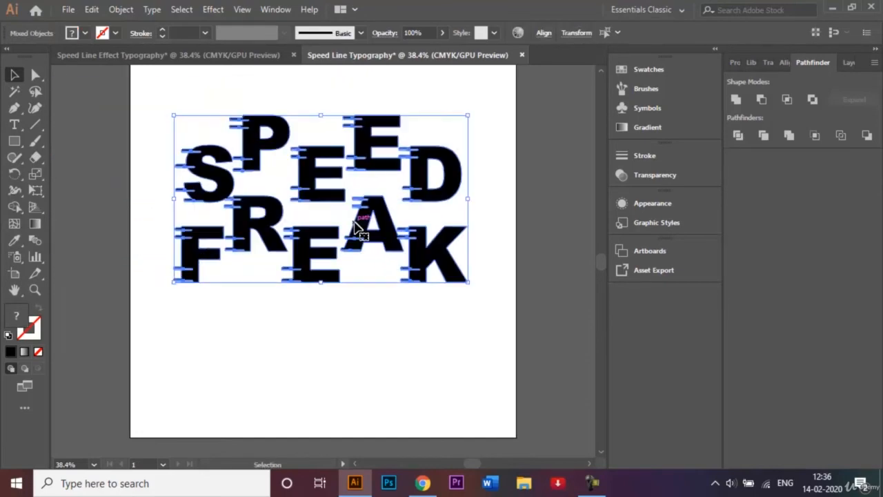
# Step: Make one compound path from the lettering and all white lines, apply Pathfinder Minus Front, and deselect the artwork
pyautogui.click(120, 10)
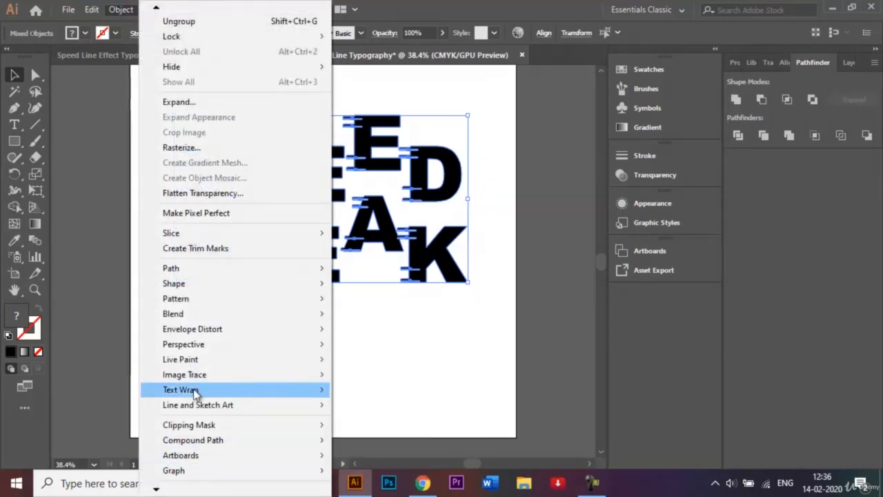
pyautogui.moveTo(156, 490)
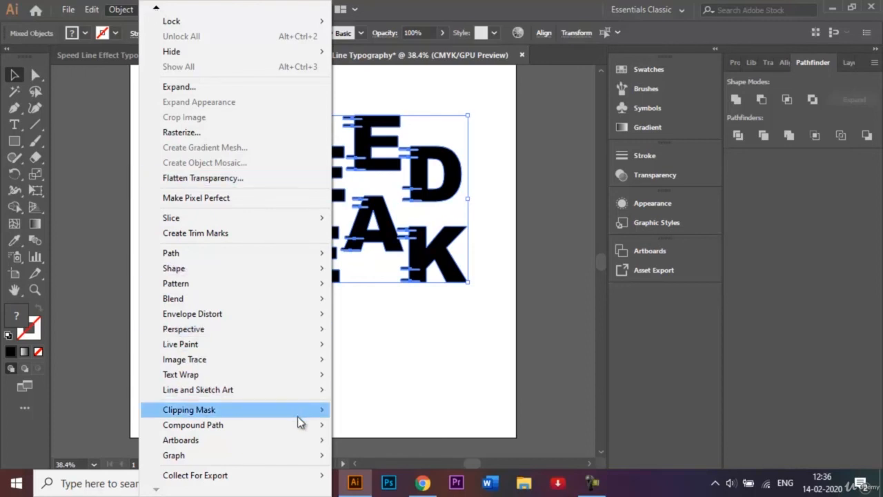
pyautogui.moveTo(299, 424)
pyautogui.click(359, 425)
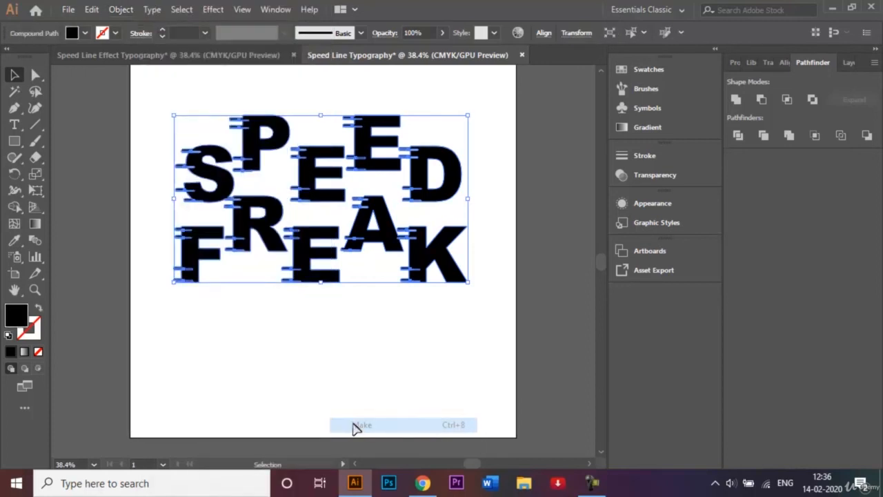
pyautogui.click(761, 99)
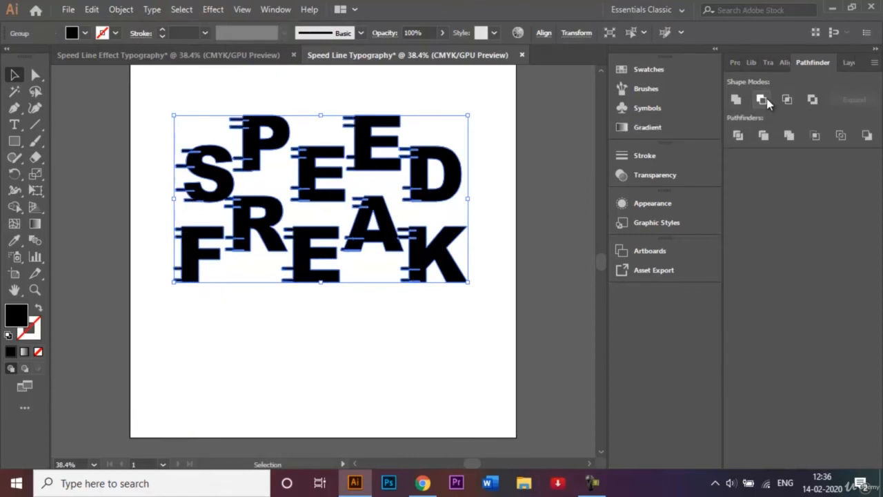
pyautogui.click(514, 174)
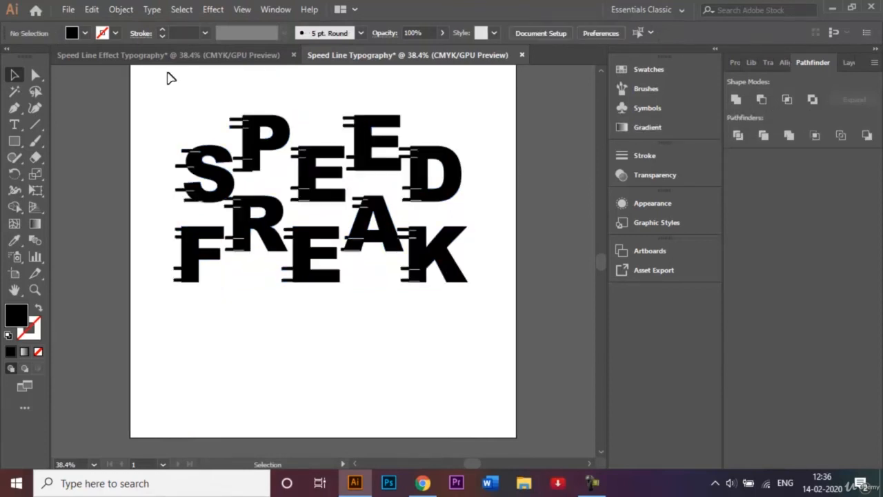
# Step: Move the whole SPEED FREAK artwork over the artboard's left edge and back near the artboard's centre, and deselect it
pyautogui.moveTo(166, 70); pyautogui.dragTo(469, 325)
pyautogui.moveTo(260, 161); pyautogui.dragTo(128, 165)
pyautogui.moveTo(181, 173); pyautogui.dragTo(296, 186)
pyautogui.click(491, 134)
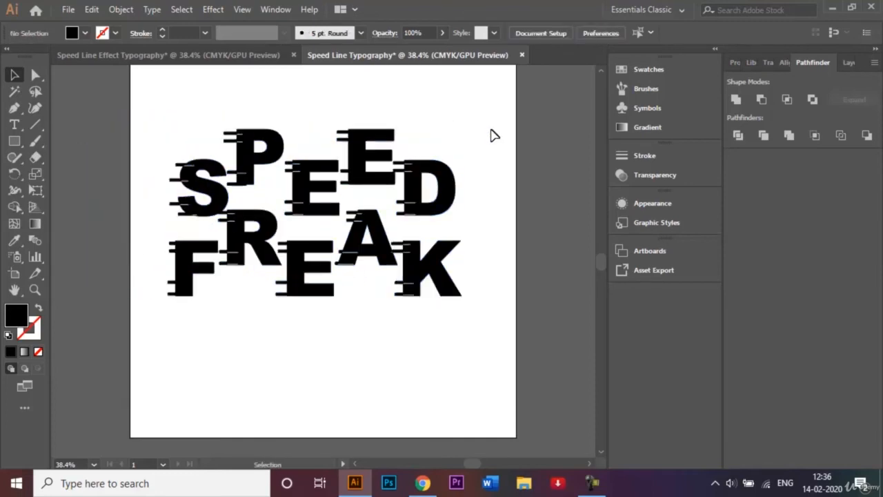
# Step: Apply an Envelope Distort warp to the whole lettering with the Rise style, horizontal, 20% bend and no distortion, and deselect it
pyautogui.hotkey('ctrl', '+')
pyautogui.hotkey('ctrl', '+')
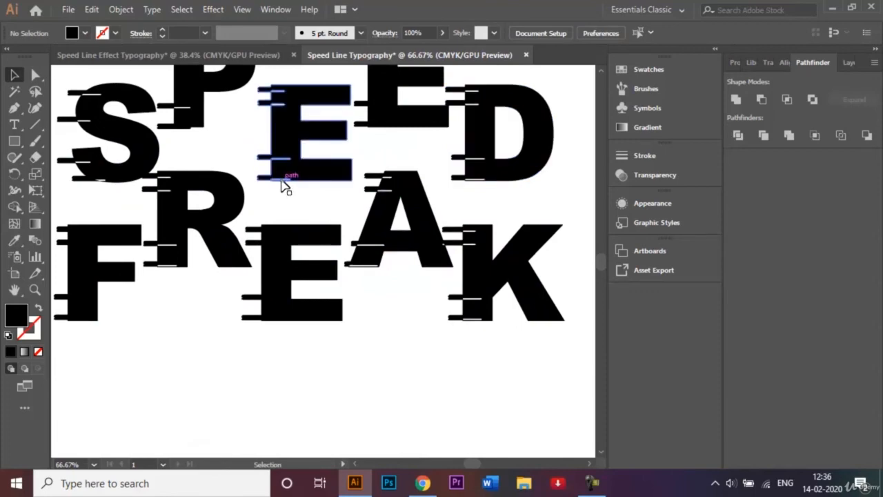
pyautogui.click(847, 62)
pyautogui.hotkey('ctrl', '0')
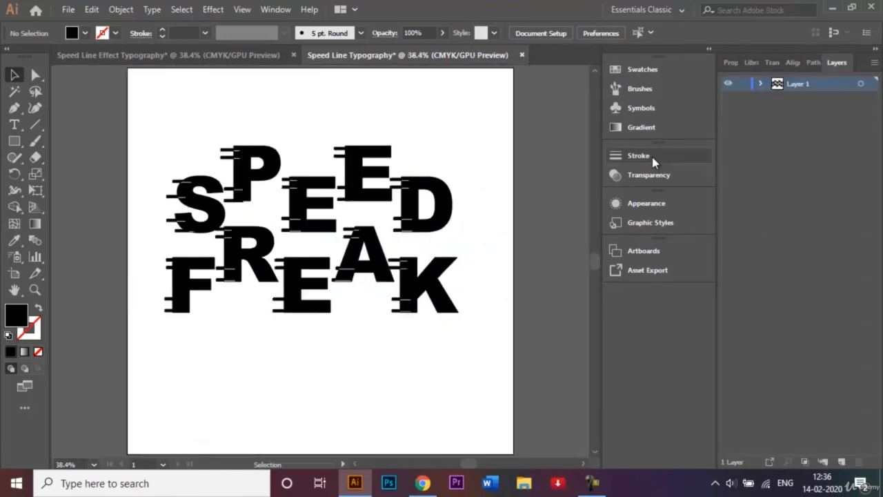
pyautogui.moveTo(176, 138); pyautogui.dragTo(479, 355)
pyautogui.click(125, 14)
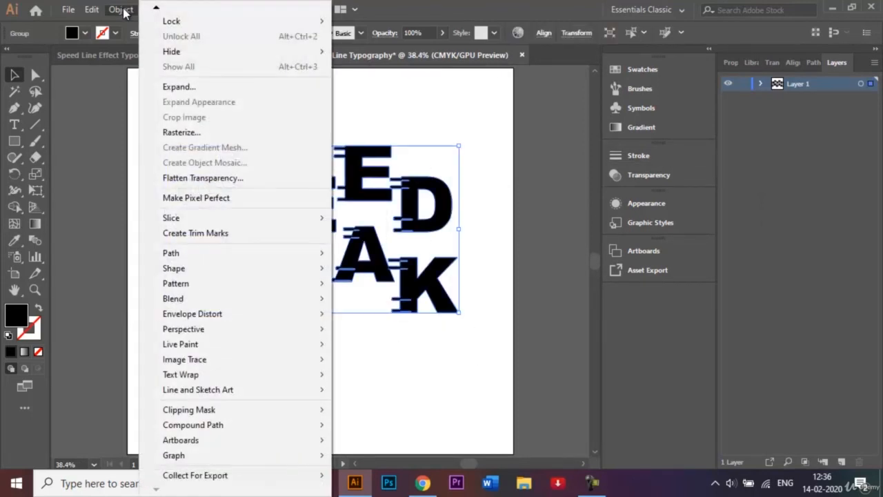
pyautogui.moveTo(188, 315)
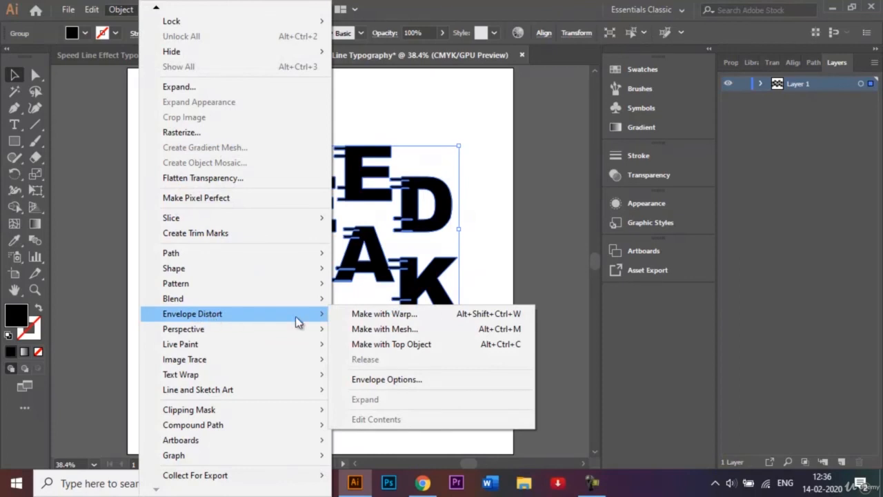
pyautogui.click(377, 315)
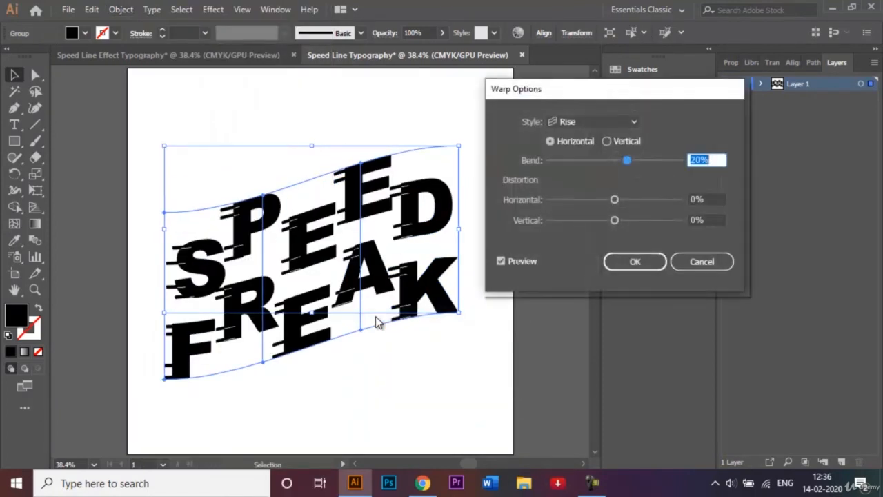
pyautogui.click(635, 121)
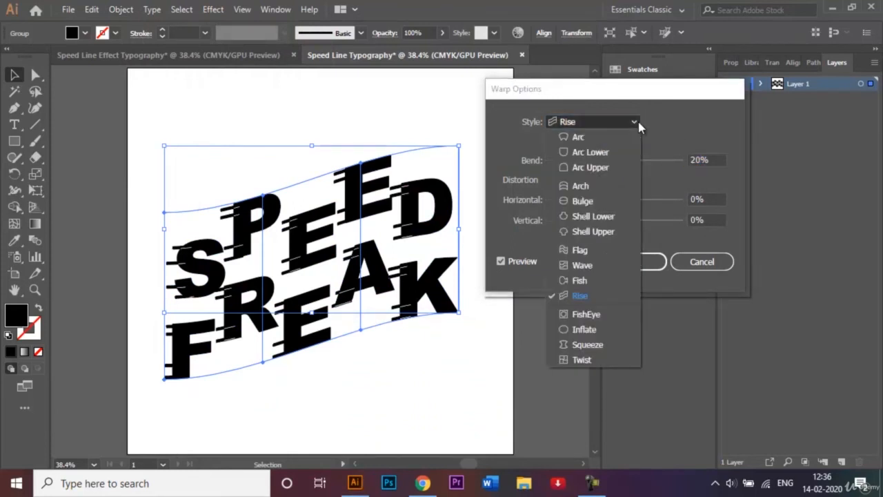
pyautogui.click(591, 295)
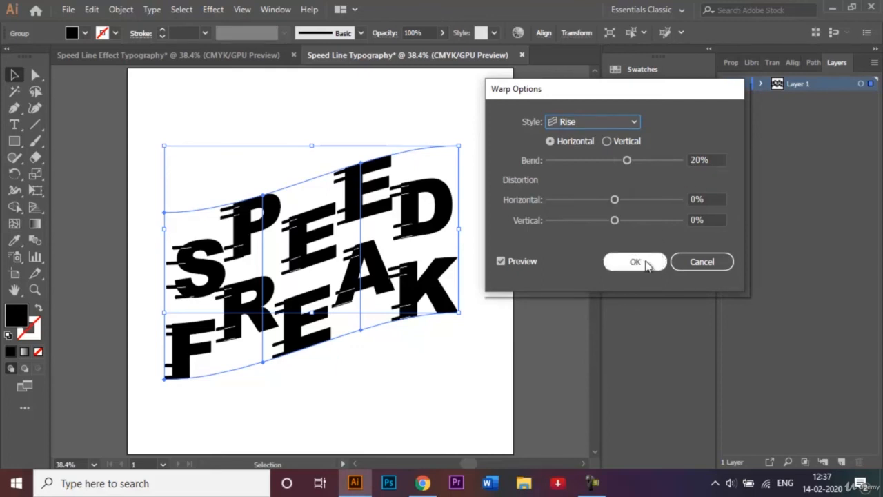
pyautogui.click(631, 261)
pyautogui.click(531, 212)
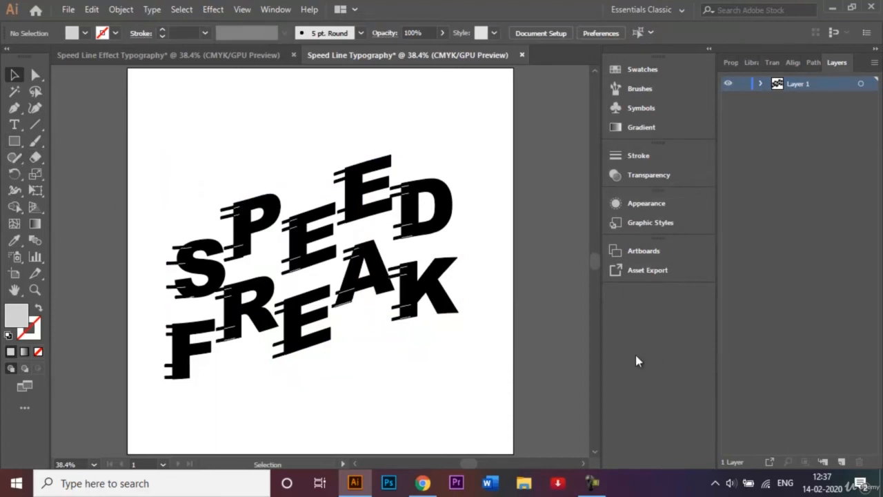
# Step: Draw a light grey rectangle without a stroke that covers the entire artboard
pyautogui.click(14, 140)
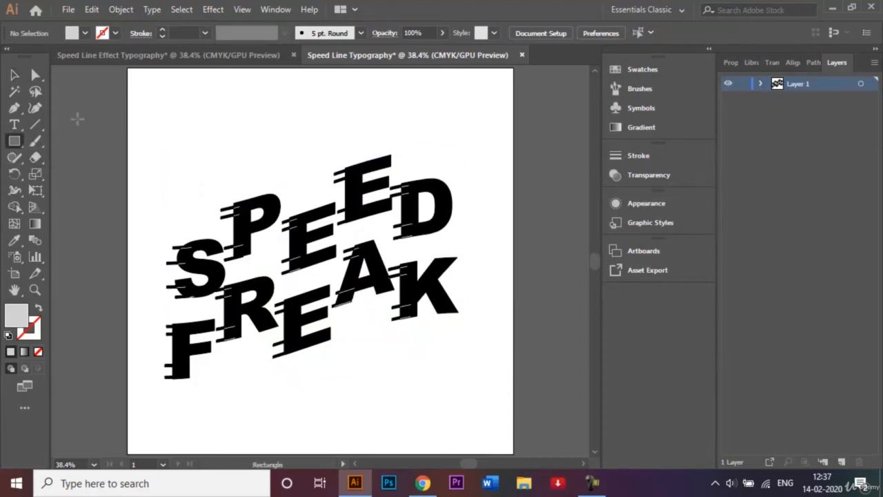
pyautogui.click(85, 34)
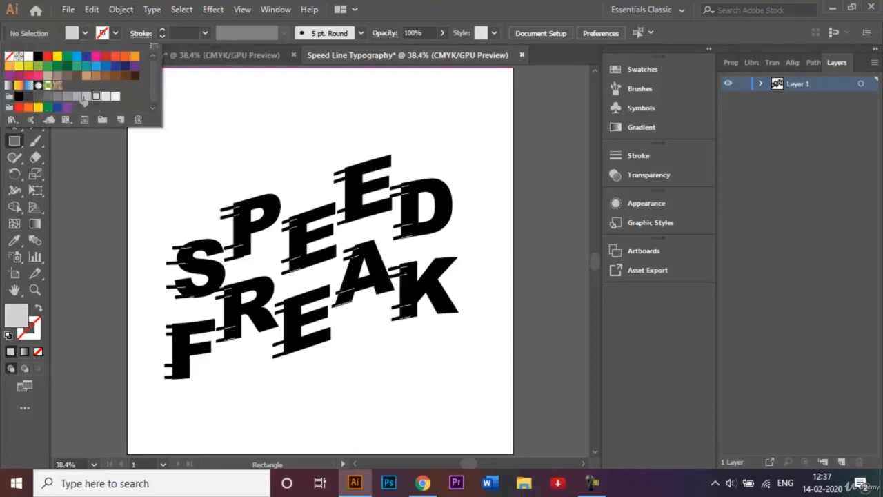
pyautogui.click(96, 99)
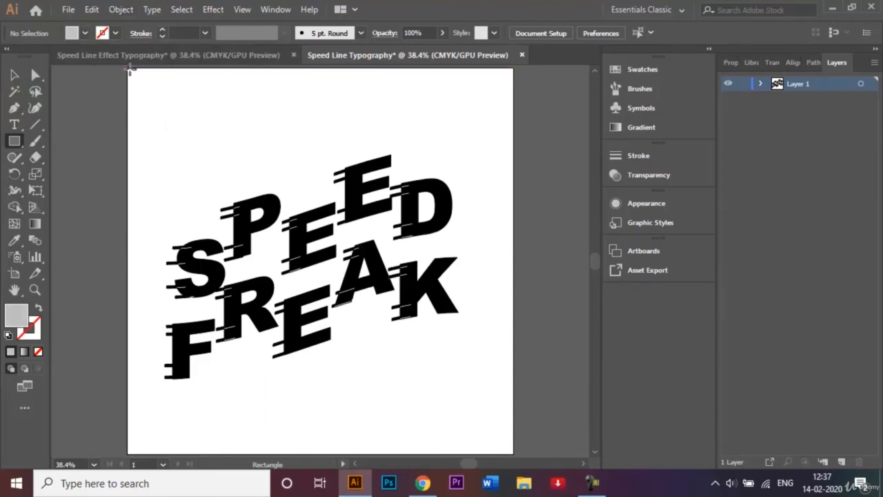
pyautogui.moveTo(127, 69); pyautogui.dragTo(513, 454)
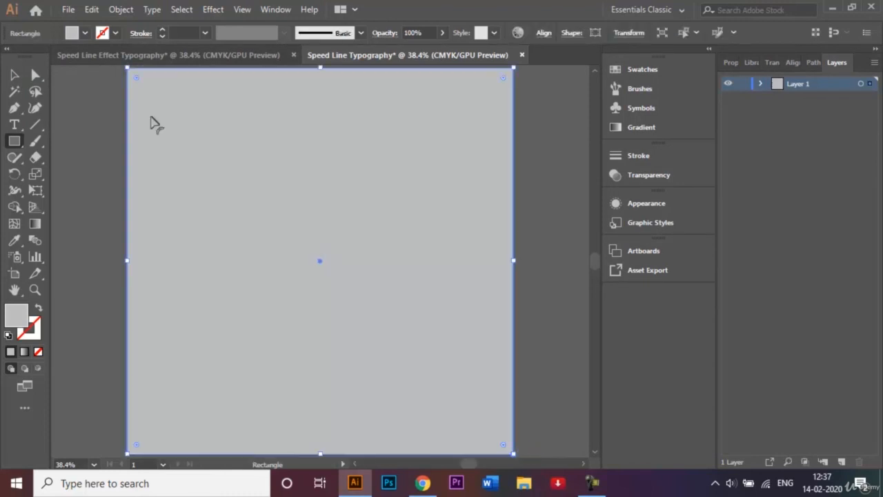
# Step: Send the grey rectangle to the back behind the SPEED FREAK lettering and deselect it
pyautogui.click(14, 74)
pyautogui.rightClick(304, 154)
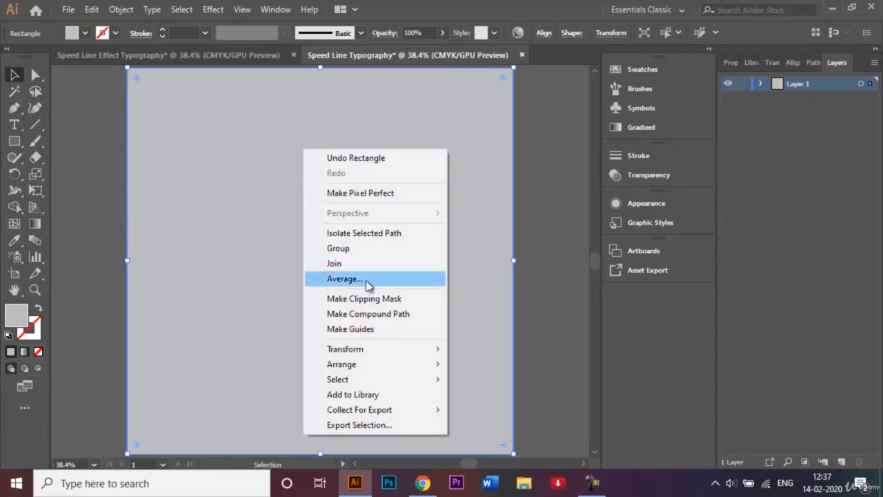
pyautogui.moveTo(400, 364)
pyautogui.click(481, 410)
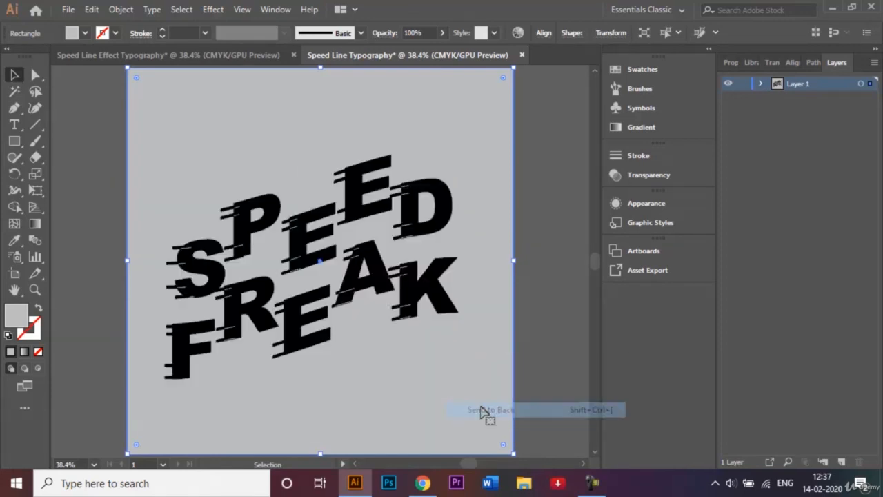
pyautogui.click(562, 318)
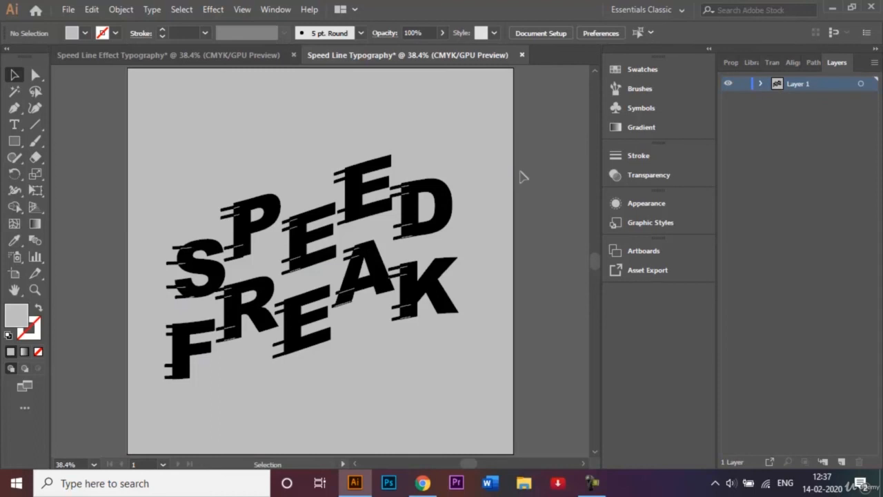
# Step: Save the document as Speed Line Typography.ai in Adobe Illustrator format, version Illustrator CC, with the PDF-compatible, ICC profile and compression options on
pyautogui.click(67, 9)
pyautogui.click(117, 141)
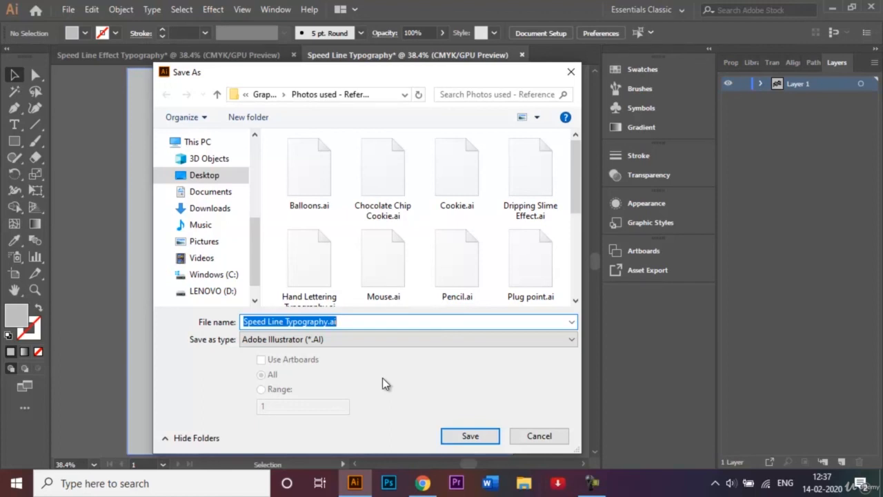
pyautogui.click(496, 438)
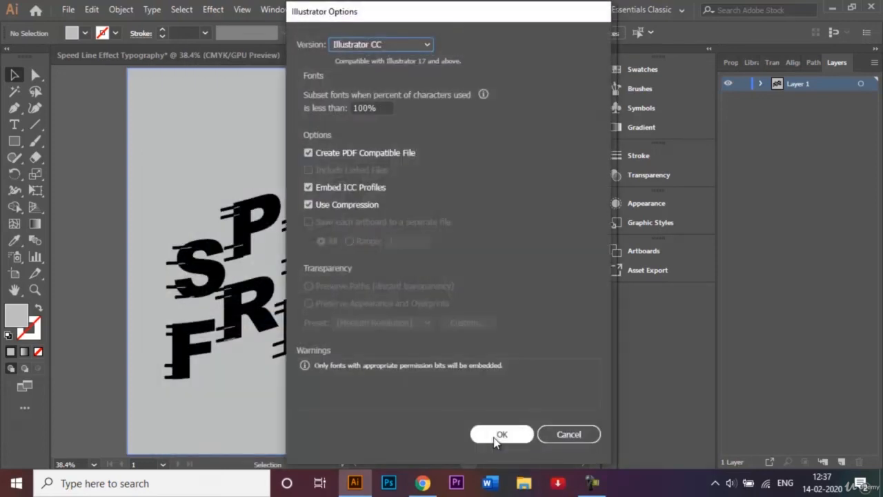
pyautogui.click(497, 433)
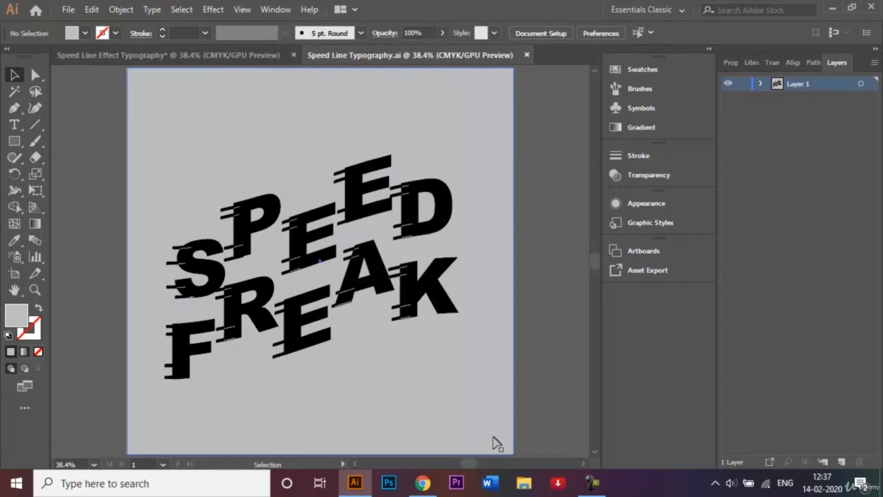